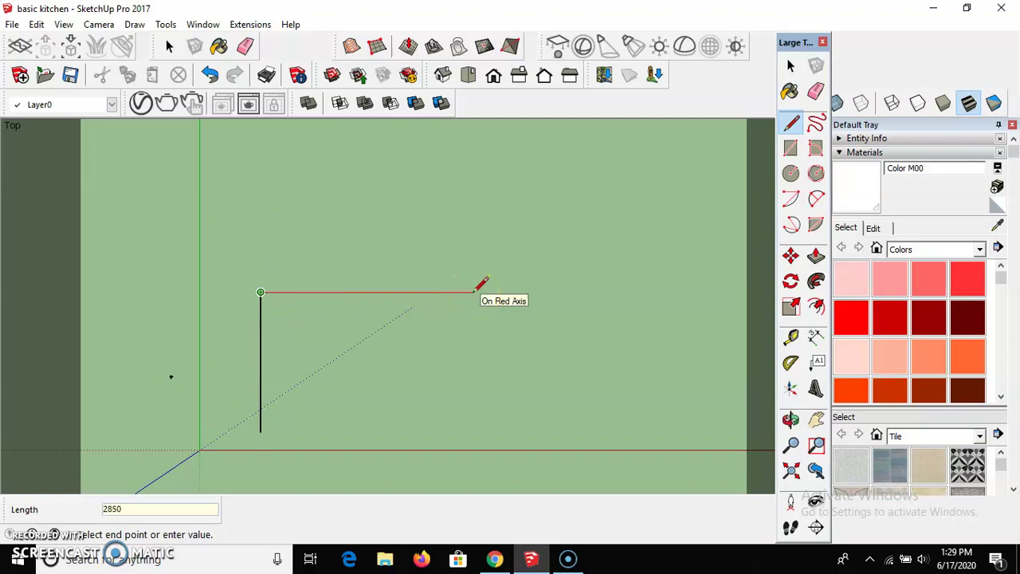
# Draw the room outline's 2850 mm back edge and a right edge matching the left edge's length
pyautogui.click(407, 418)
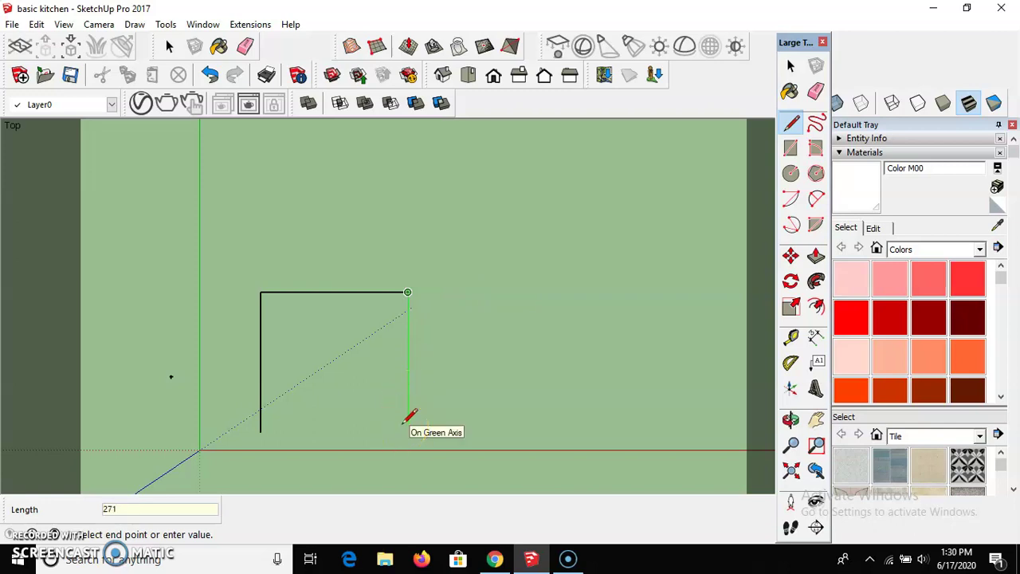
pyautogui.click(408, 424)
pyautogui.press('space')
pyautogui.click(429, 282)
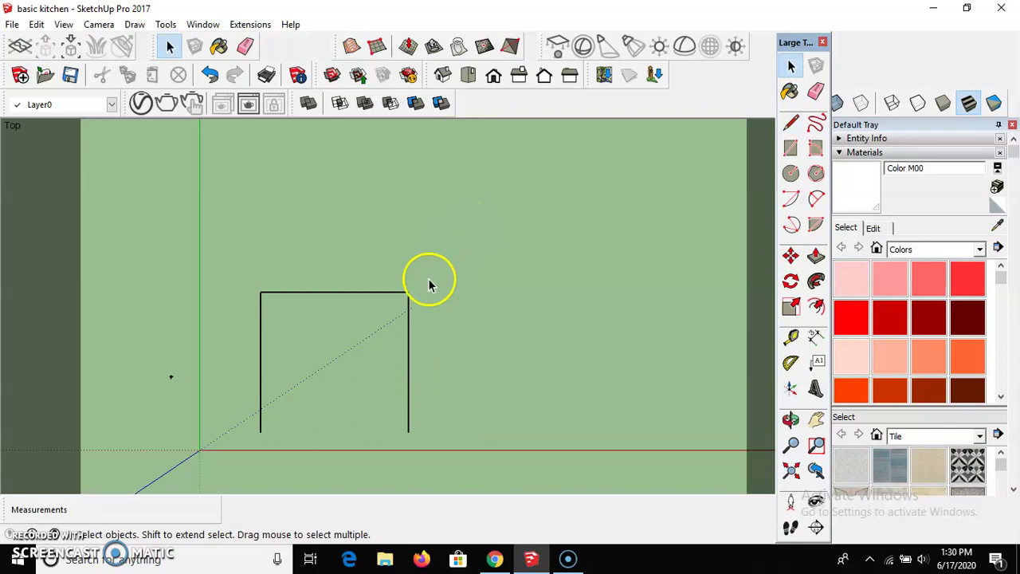
# Offset the three connected room edges outward by 152 mm to form the wall thickness
pyautogui.moveTo(249, 383); pyautogui.dragTo(248, 381)
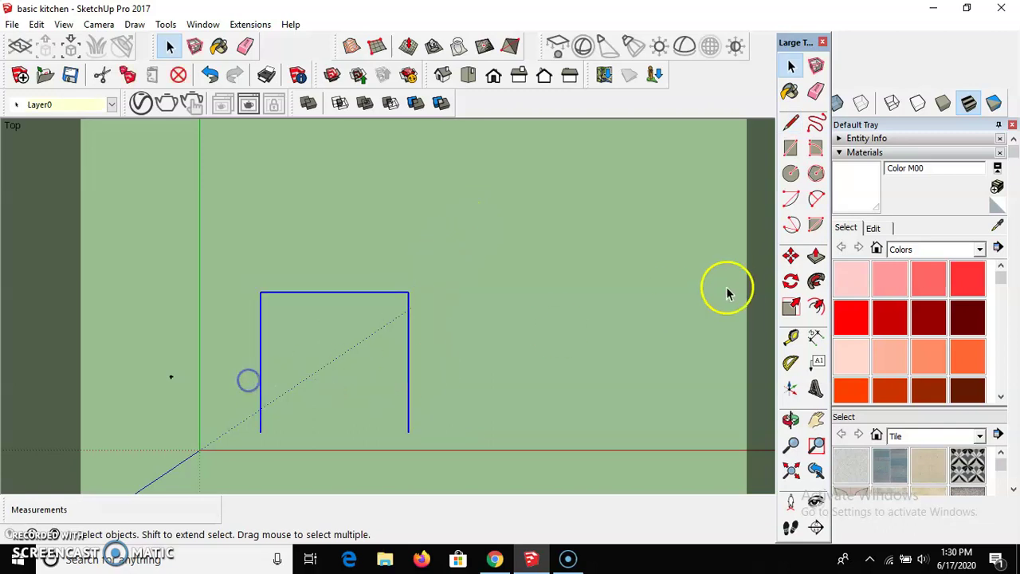
pyautogui.click(815, 305)
pyautogui.click(298, 283)
pyautogui.write('152')
pyautogui.press('Return')
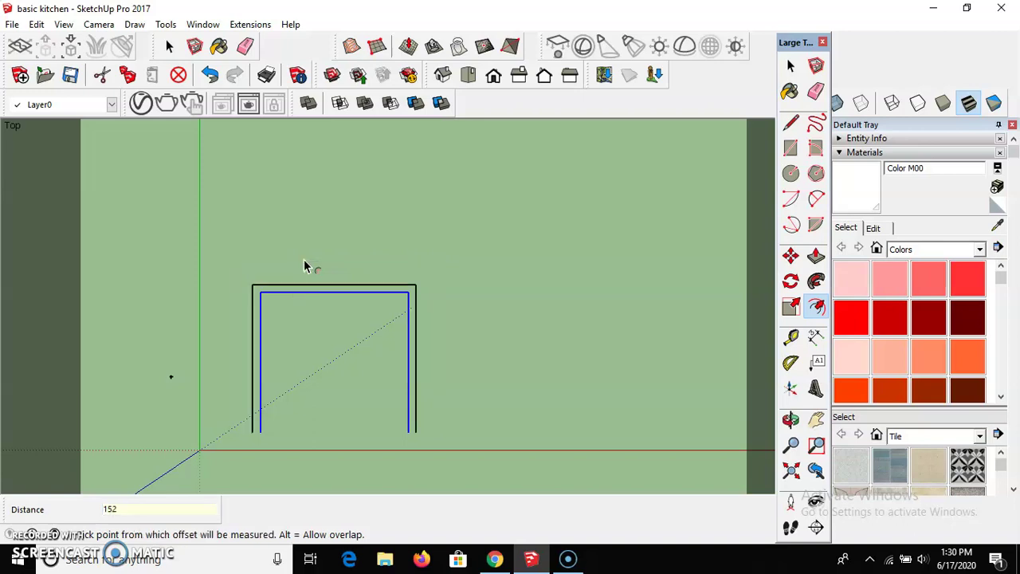
pyautogui.press('space')
# Close both open ends of the U-shaped wall outline with short lines between the inner and outer edges
pyautogui.click(235, 443)
pyautogui.scroll(3, 249, 434)
pyautogui.press('l')
pyautogui.click(250, 433)
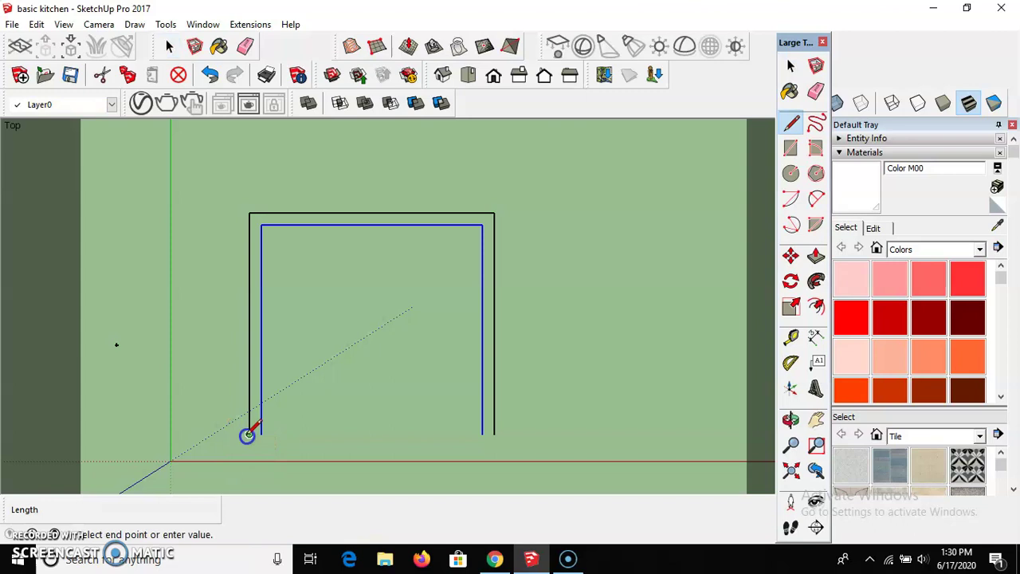
pyautogui.click(261, 434)
pyautogui.press('space')
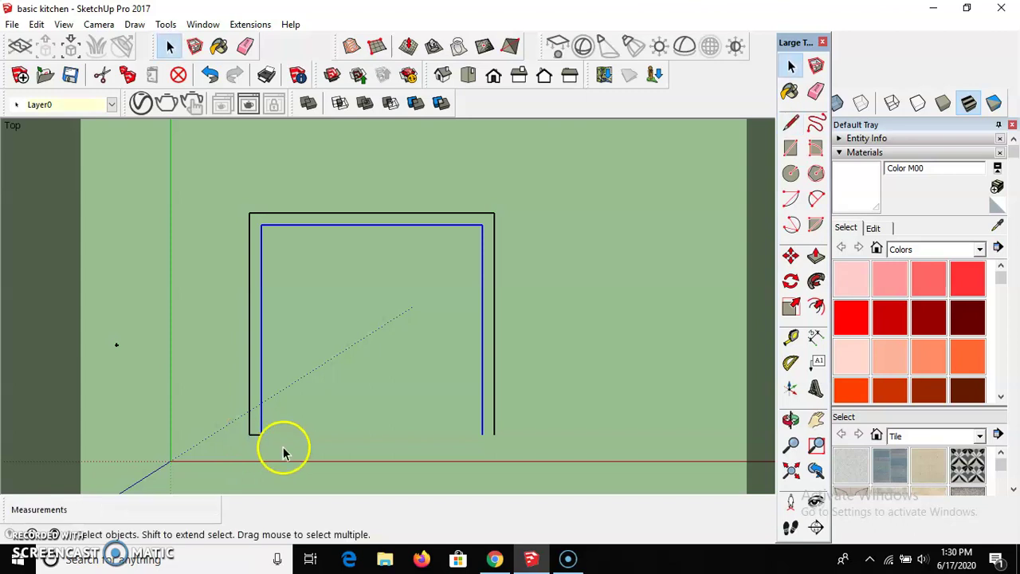
pyautogui.press('l')
pyautogui.click(481, 432)
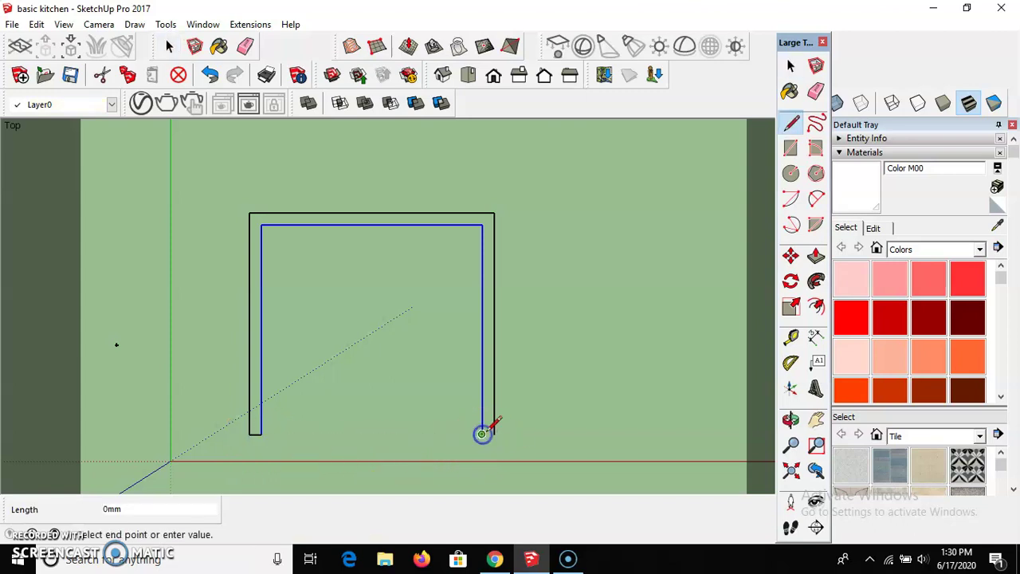
pyautogui.click(494, 432)
pyautogui.press('space')
# Push/Pull the U-shaped wall face up to a height of 3000 mm
pyautogui.click(488, 348)
pyautogui.press('p')
pyautogui.moveTo(487, 346); pyautogui.dragTo(537, 365)
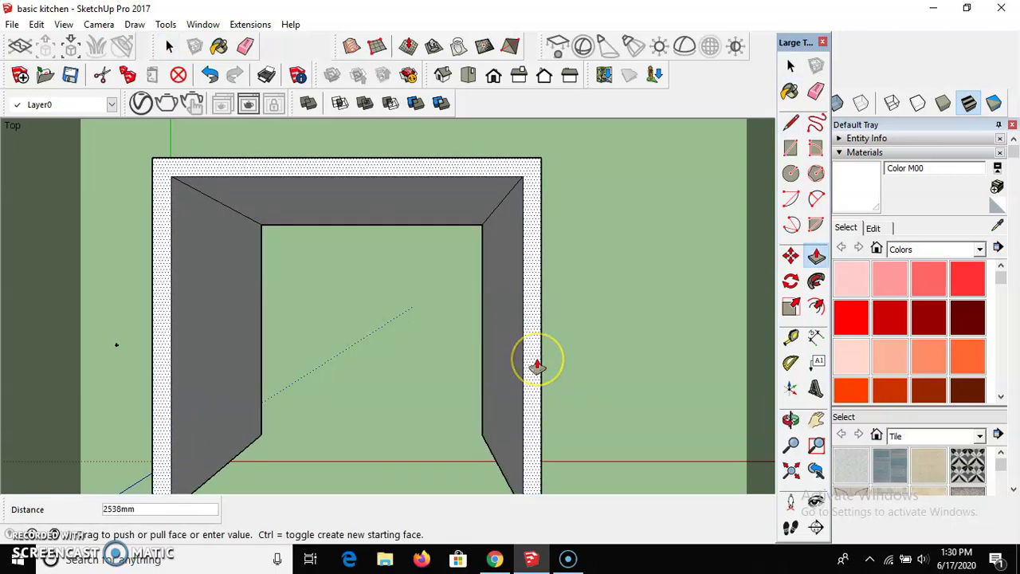
pyautogui.write('3000')
pyautogui.press('Return')
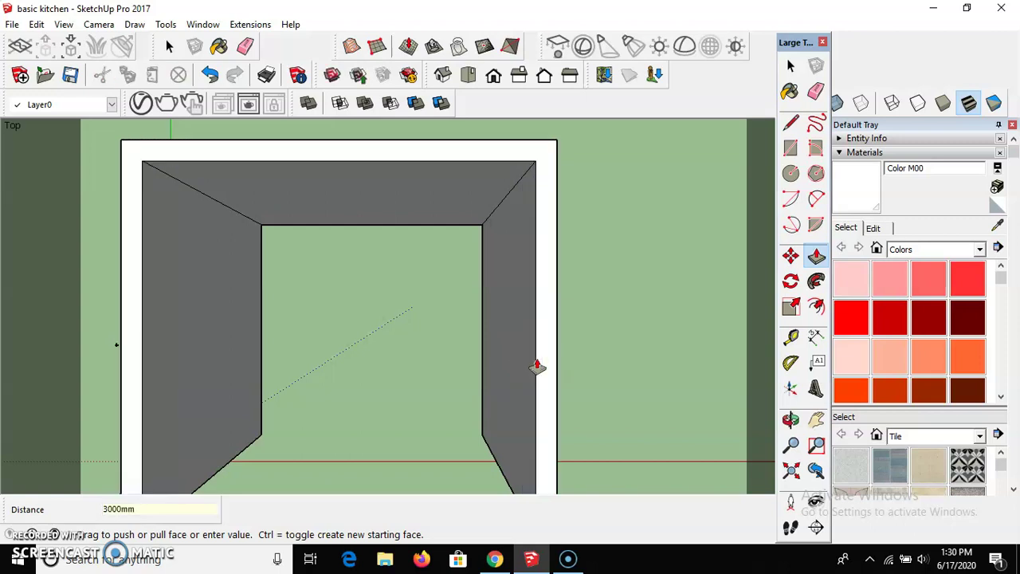
pyautogui.press('space')
# Place a vertical guide on the left wall's inner face, 600 mm from the back corner
pyautogui.scroll(-5, 426, 255)
pyautogui.scroll(6, 416, 249)
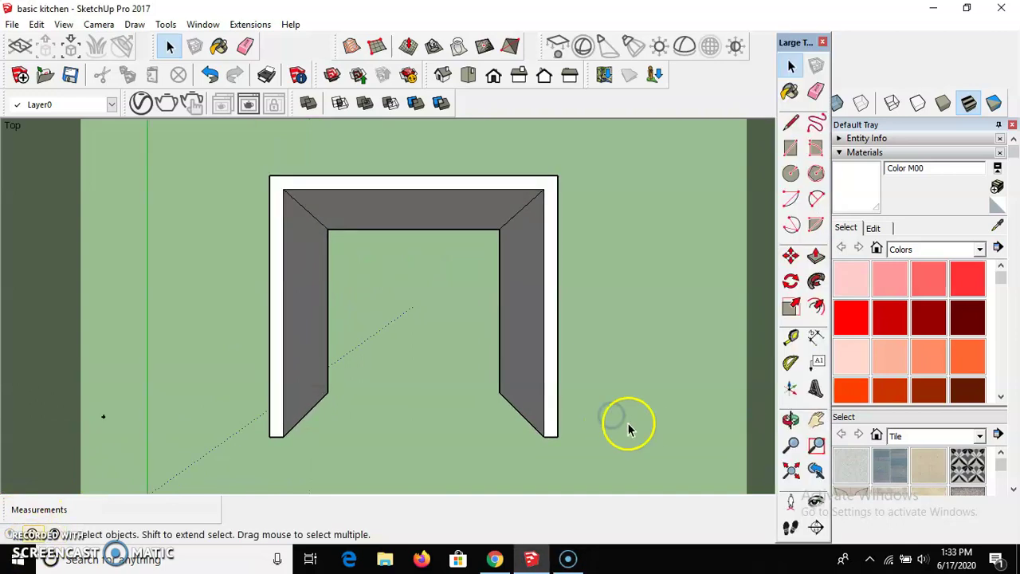
pyautogui.click(494, 74)
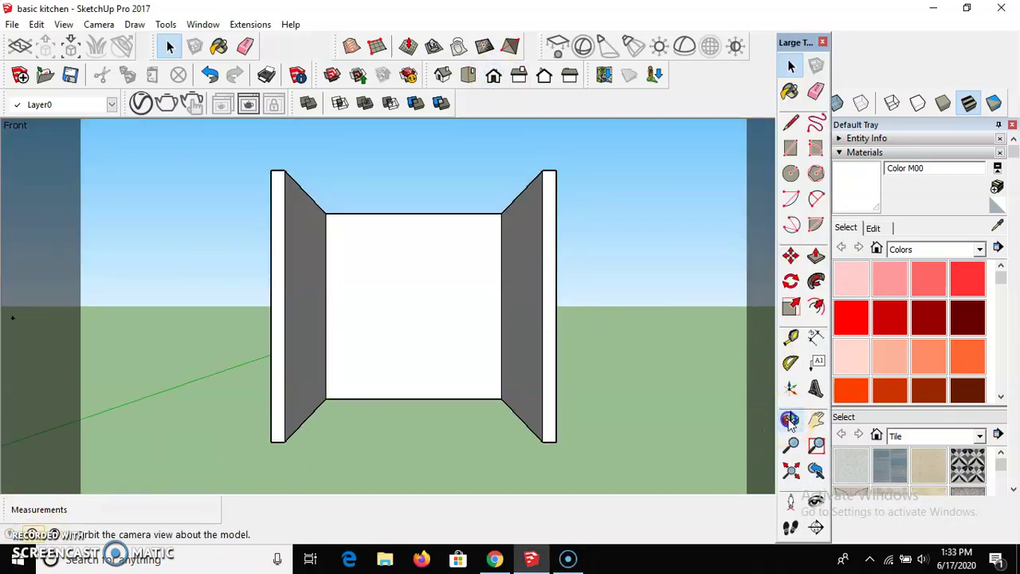
pyautogui.click(790, 420)
pyautogui.moveTo(469, 406); pyautogui.dragTo(293, 402)
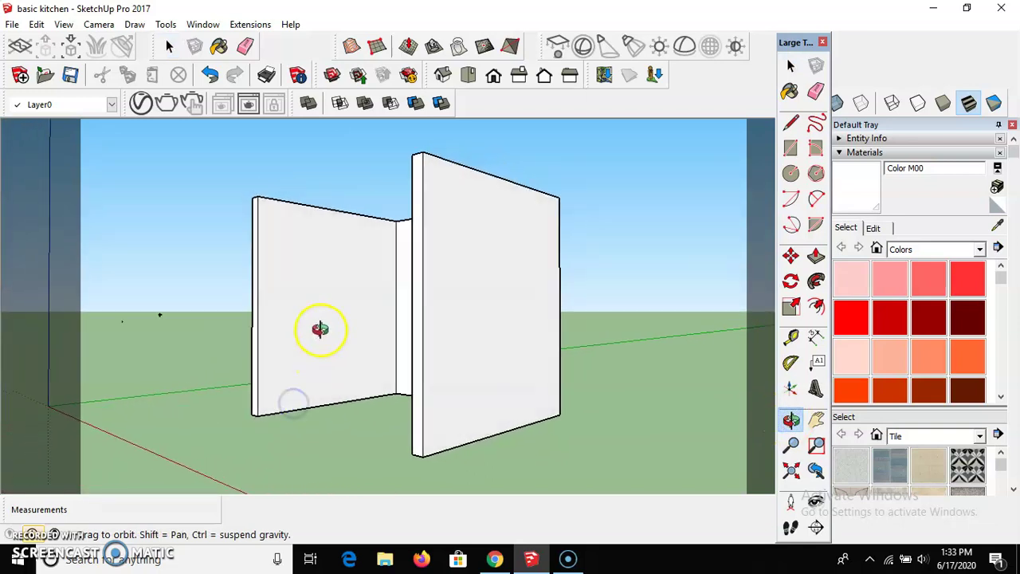
pyautogui.scroll(3, 320, 325)
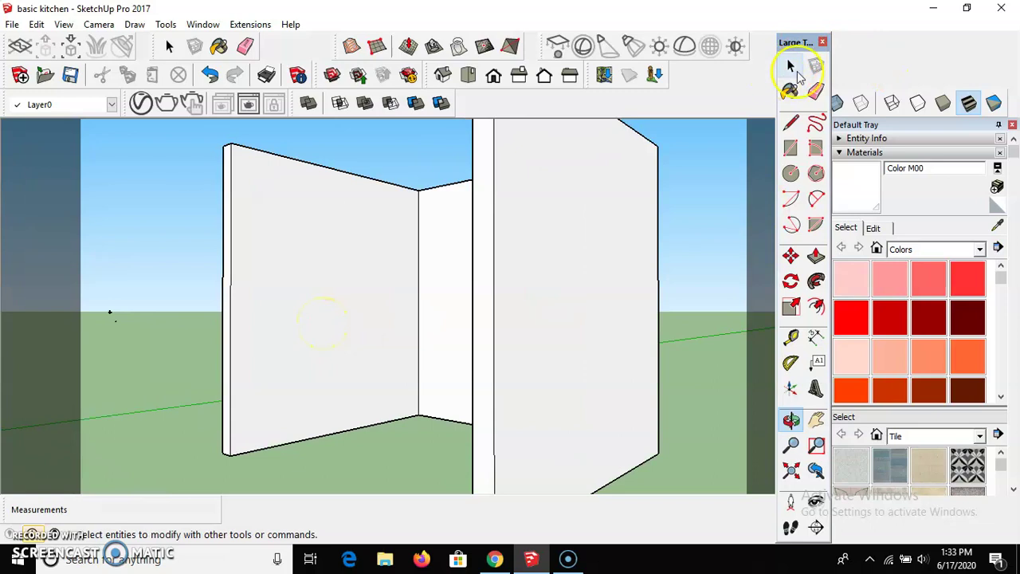
pyautogui.click(791, 68)
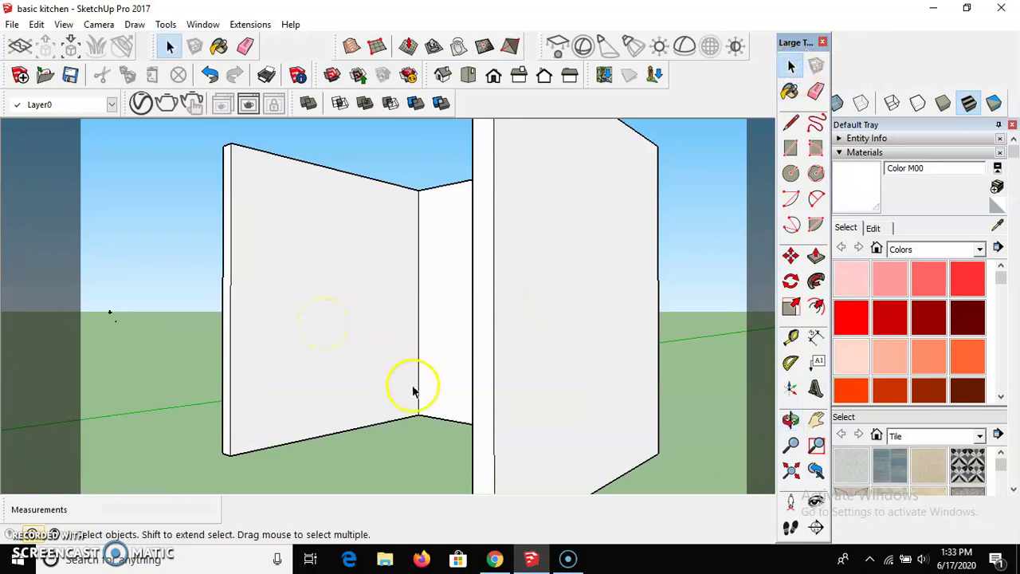
pyautogui.press('t')
pyautogui.click(418, 327)
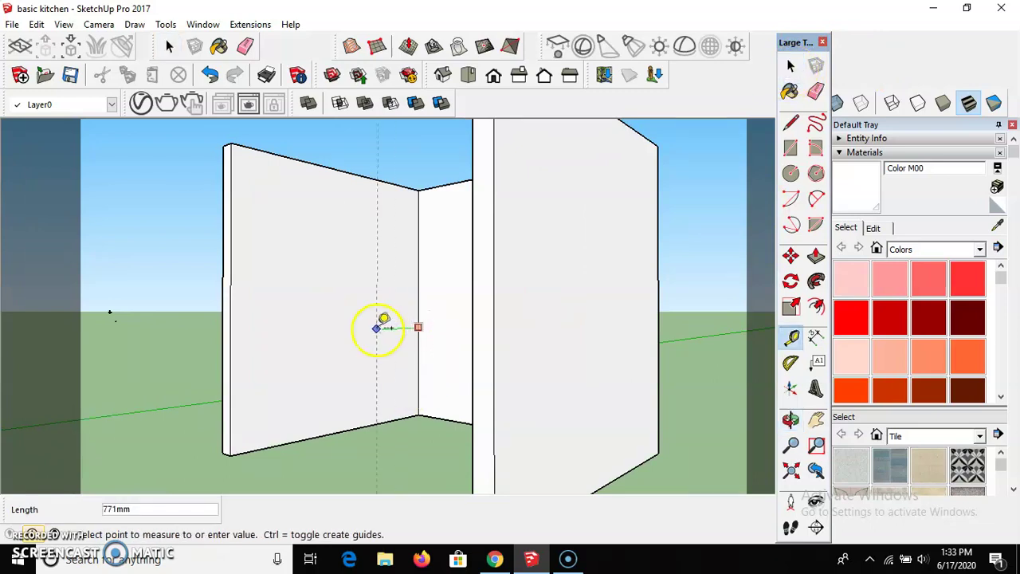
pyautogui.press('Return')
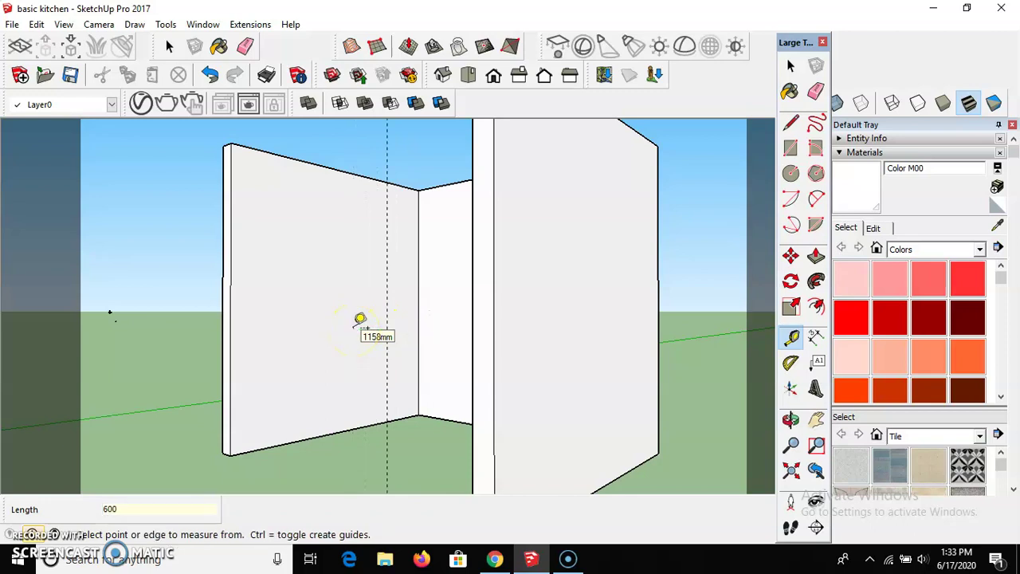
pyautogui.click(388, 320)
pyautogui.click(305, 317)
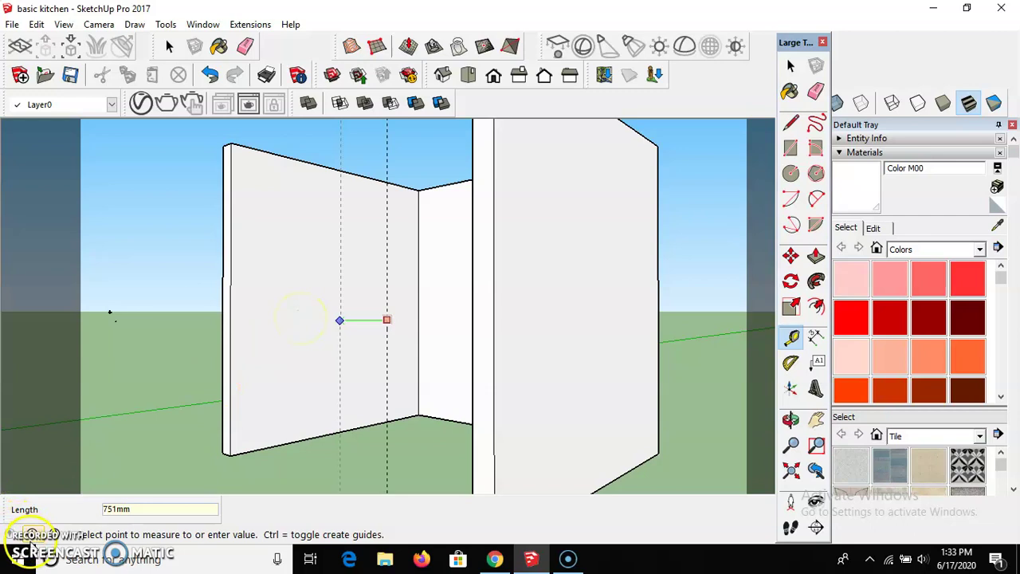
pyautogui.click(318, 338)
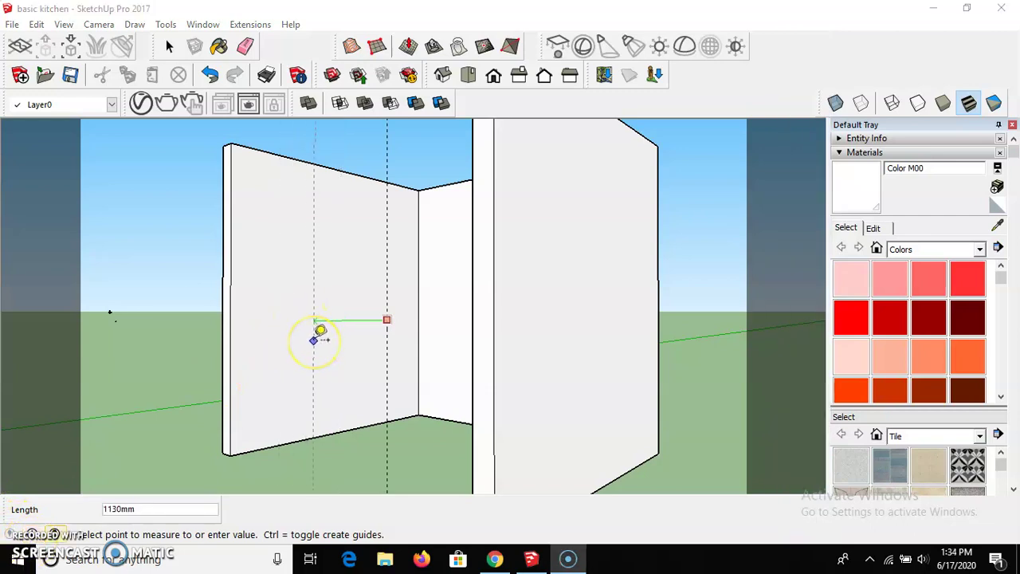
pyautogui.moveTo(318, 333)
pyautogui.mouseDown()
pyautogui.moveTo(297, 343)
pyautogui.moveTo(310, 378)
pyautogui.moveTo(275, 469)
pyautogui.moveTo(296, 430)
pyautogui.moveTo(310, 350)
pyautogui.mouseUp()
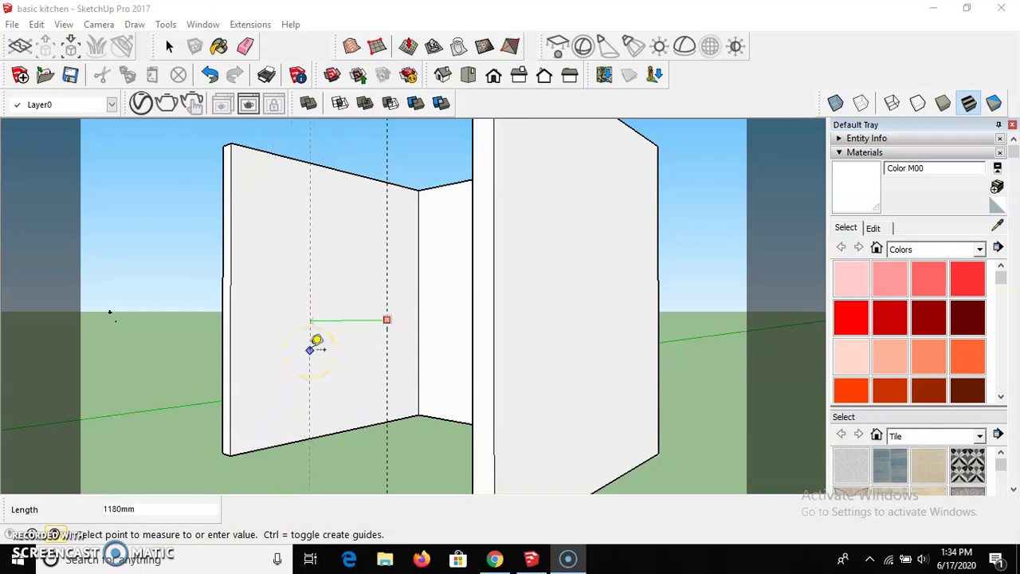
pyautogui.moveTo(310, 349); pyautogui.dragTo(441, 458)
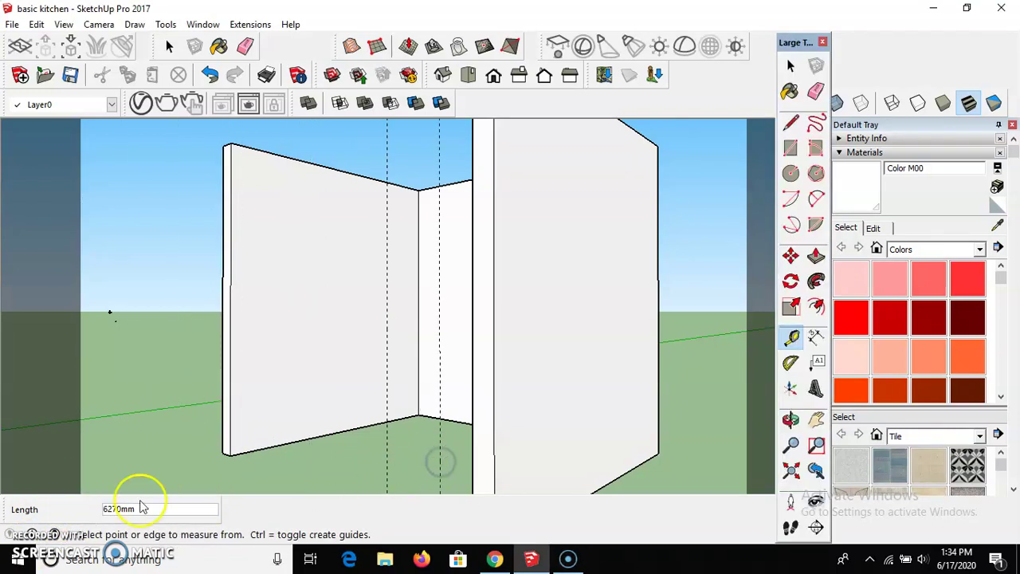
# Place a second vertical guide on the left wall, 900 mm from the first guide toward the open end
pyautogui.click(395, 329)
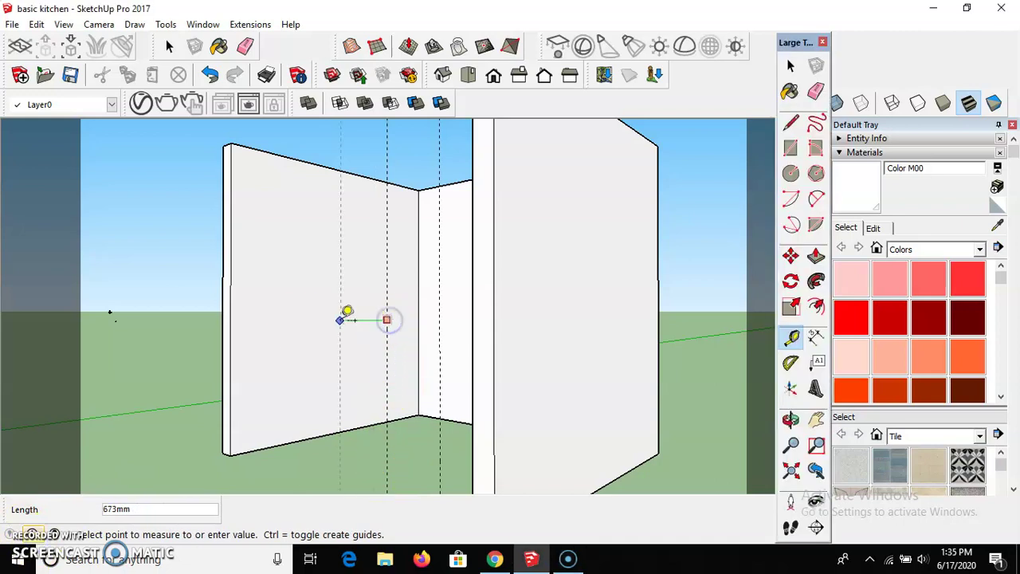
pyautogui.click(298, 319)
pyautogui.write('900')
pyautogui.press('Return')
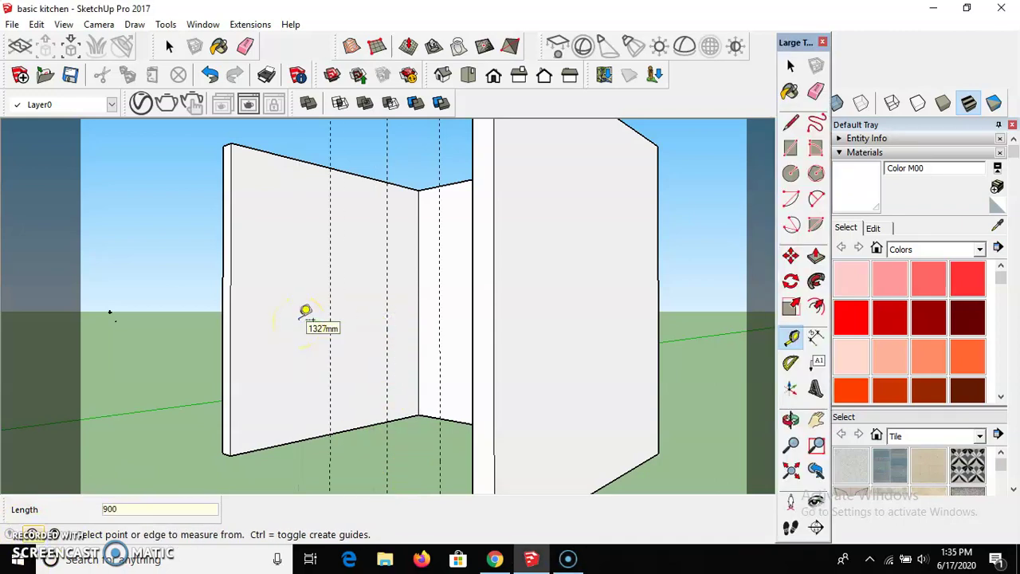
# Place horizontal guides on the left wall, one 900 mm above the bottom edge and another 1200 mm above that
pyautogui.click(364, 425)
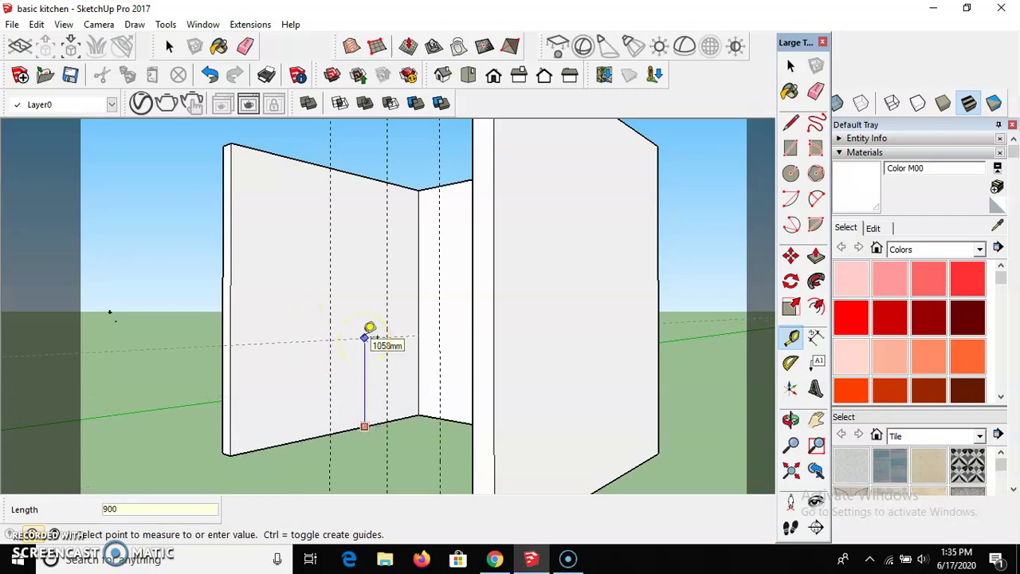
pyautogui.click(357, 354)
pyautogui.click(352, 352)
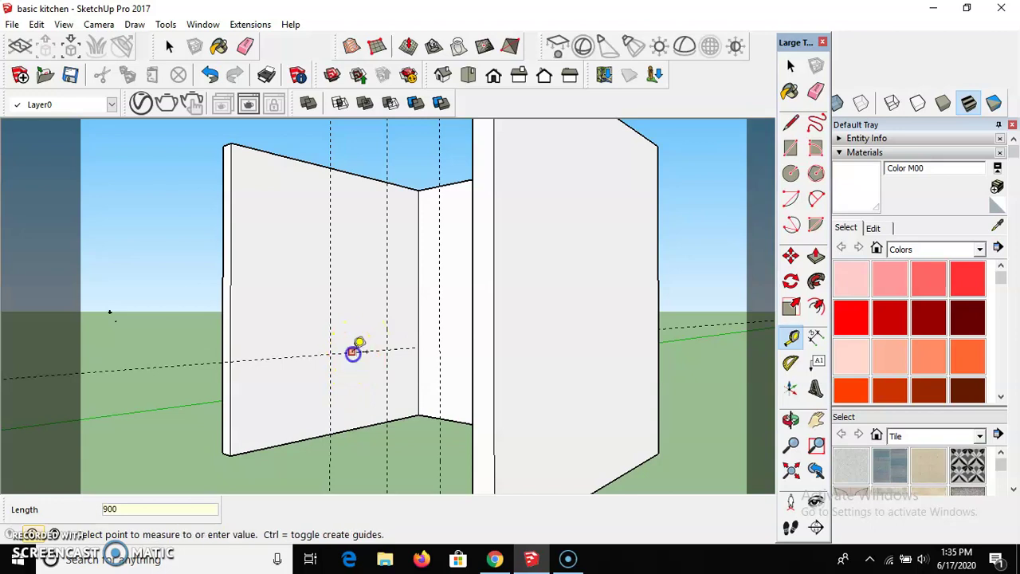
pyautogui.click(353, 270)
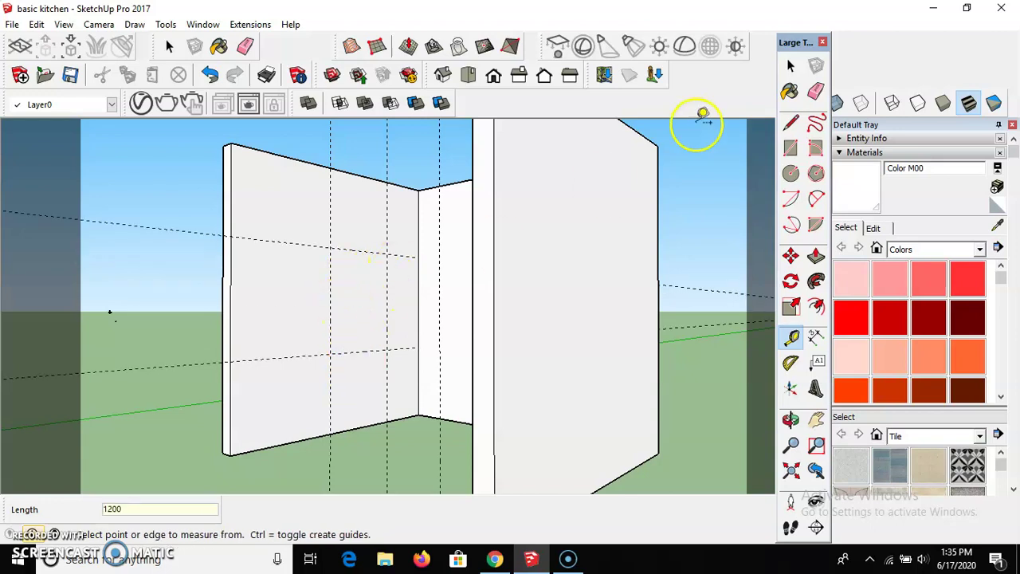
pyautogui.click(794, 68)
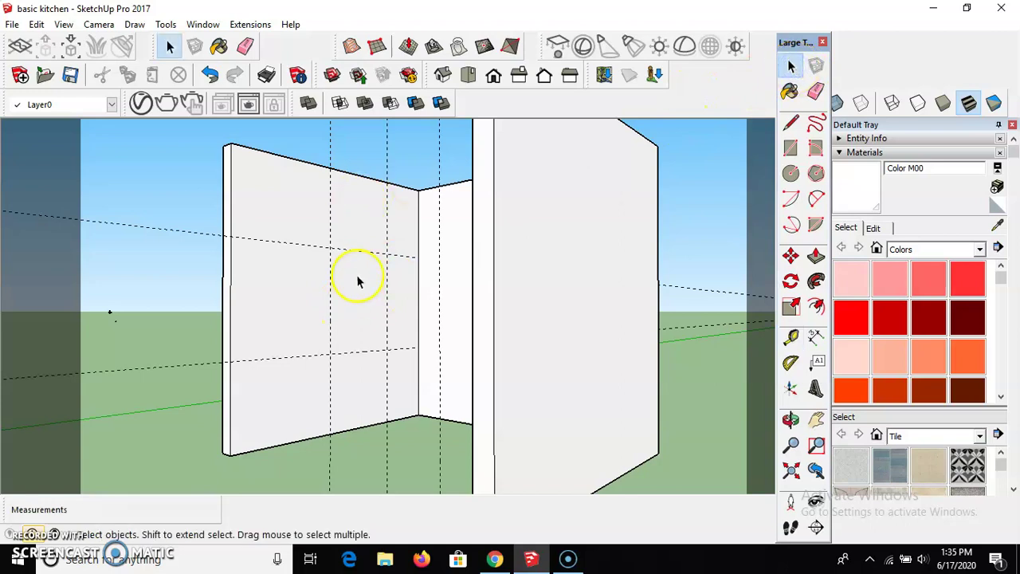
# Draw the 900 by 1200 mm window outline on the left wall along the guide intersections
pyautogui.press('l')
pyautogui.click(388, 252)
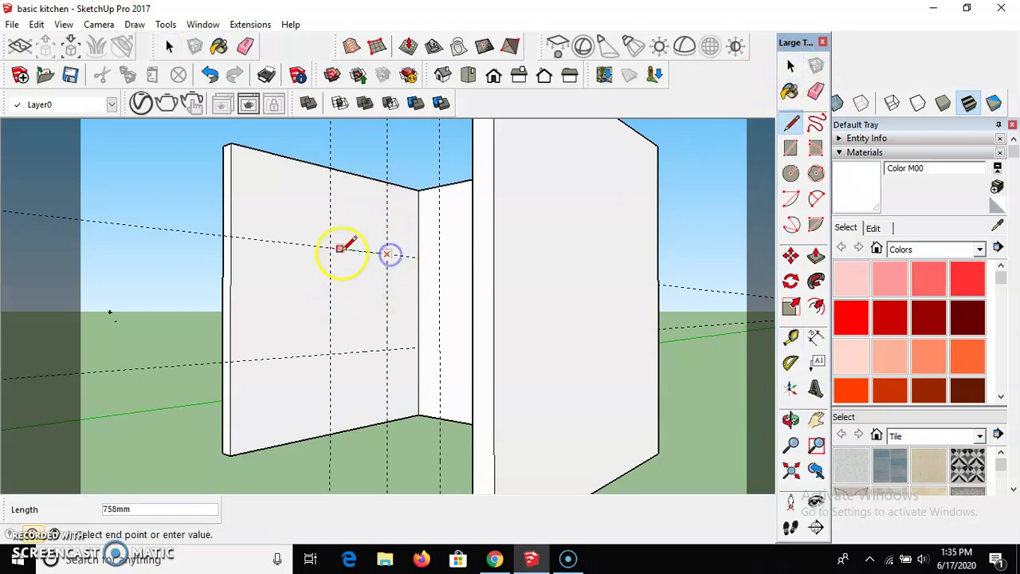
pyautogui.click(329, 247)
pyautogui.click(330, 354)
pyautogui.click(388, 351)
pyautogui.click(388, 253)
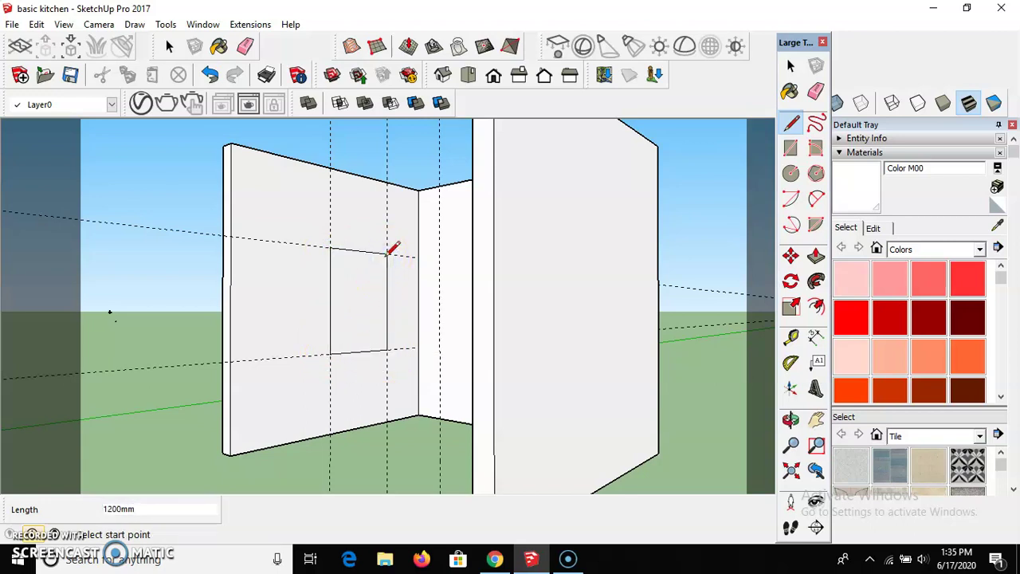
pyautogui.press('space')
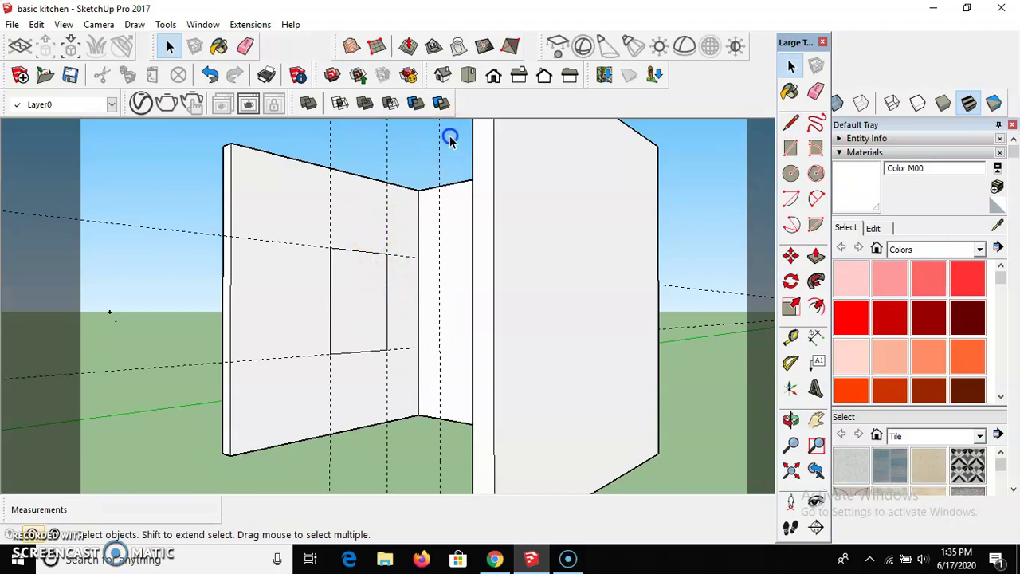
# Delete all the vertical and horizontal guides around the window outline
pyautogui.moveTo(326, 141); pyautogui.dragTo(326, 141)
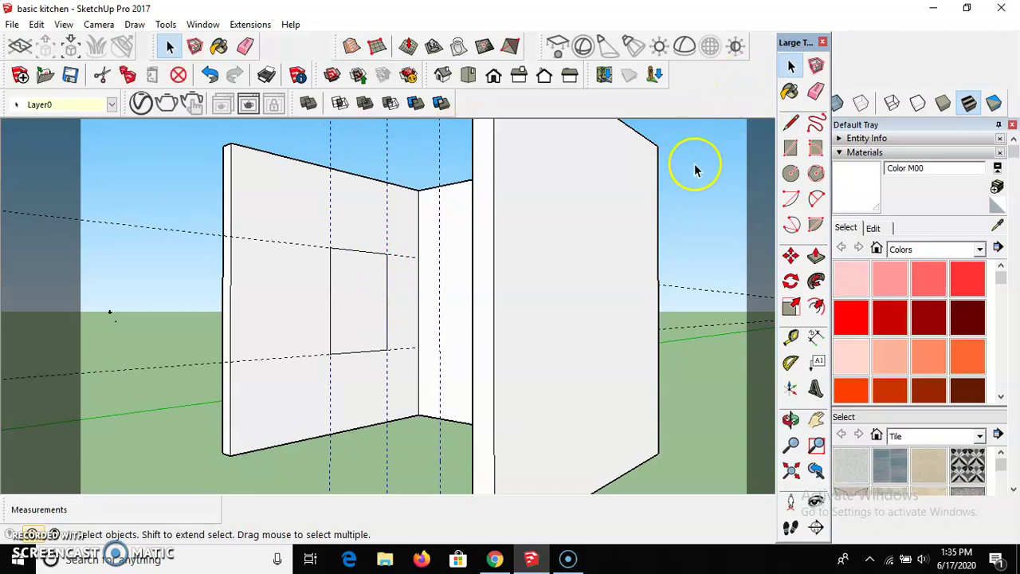
pyautogui.press('Delete')
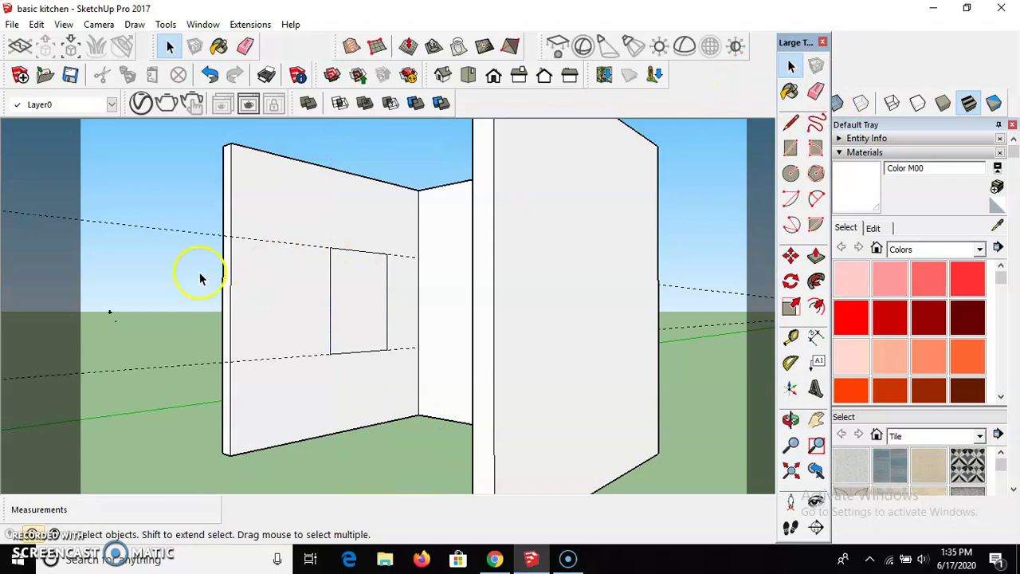
pyautogui.moveTo(109, 389); pyautogui.dragTo(109, 389)
pyautogui.press('Delete')
# Push/Pull the window face through the full thickness of the left wall to cut the opening
pyautogui.click(368, 307)
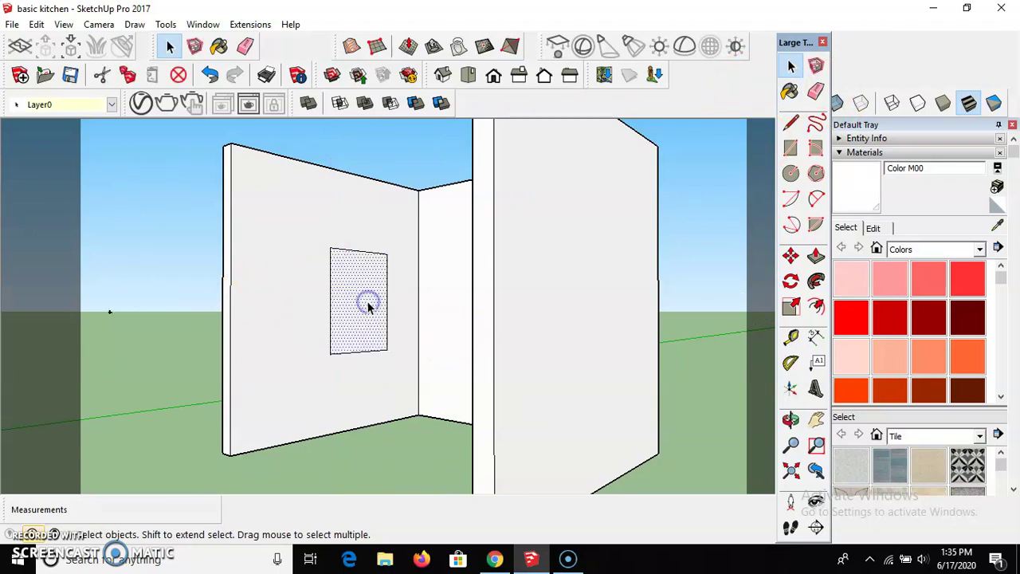
pyautogui.press('p')
pyautogui.click(358, 327)
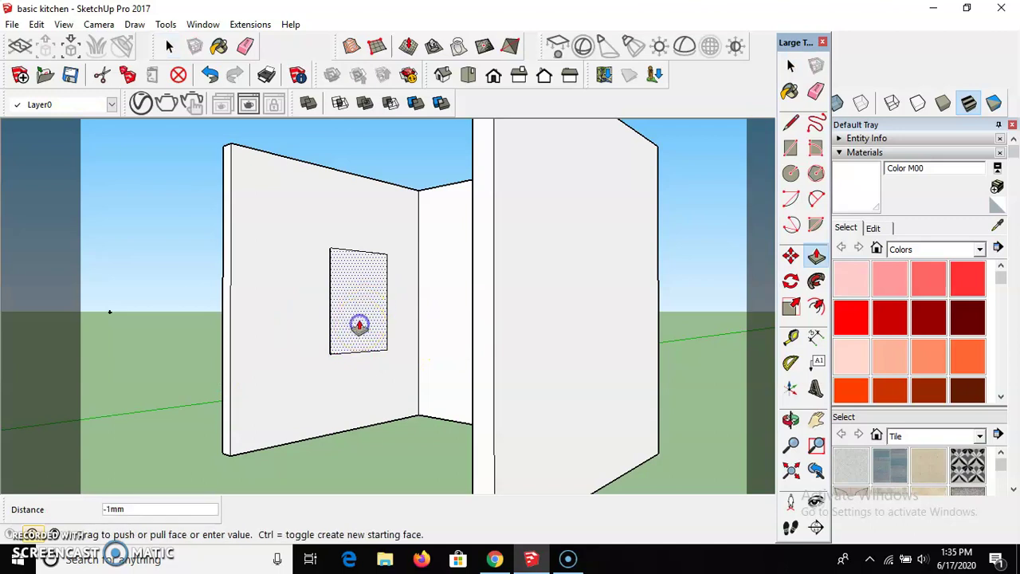
pyautogui.click(354, 283)
pyautogui.click(354, 282)
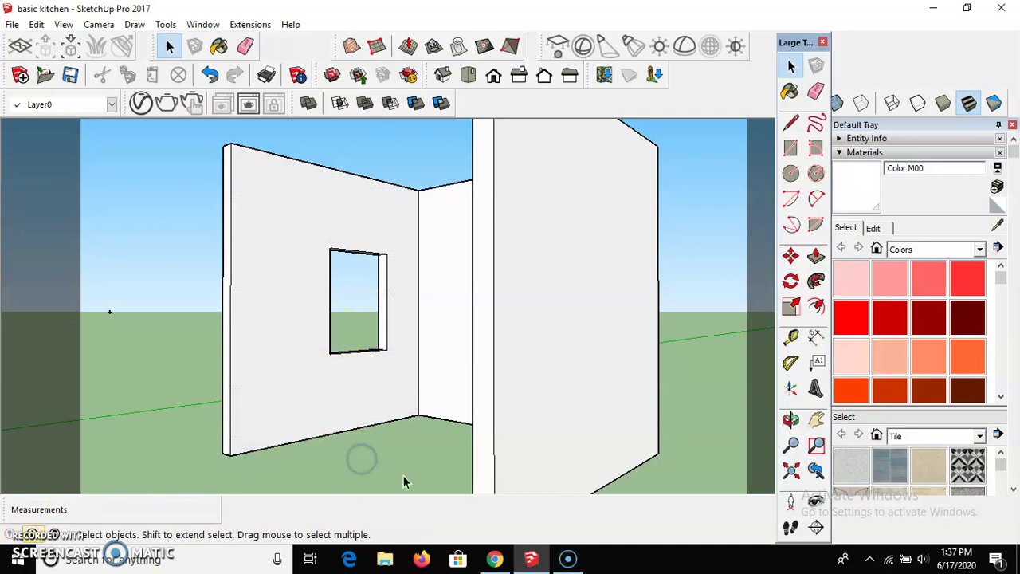
pyautogui.click(790, 420)
pyautogui.moveTo(459, 448); pyautogui.dragTo(597, 448)
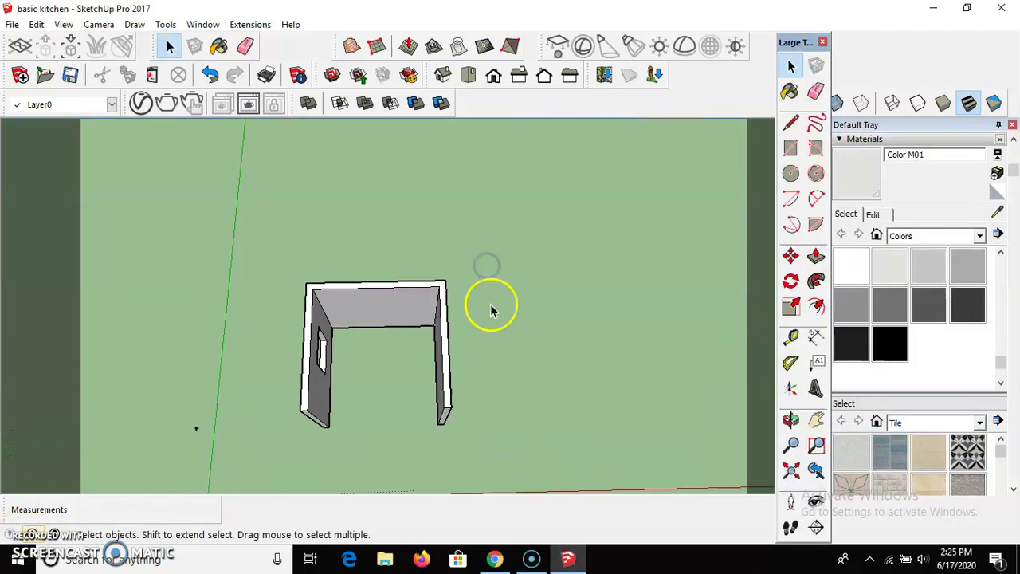
# Draw a rectangle on the ground beside the room, long side along the red axis and 540 mm deep along the green axis
pyautogui.press('l')
pyautogui.click(488, 318)
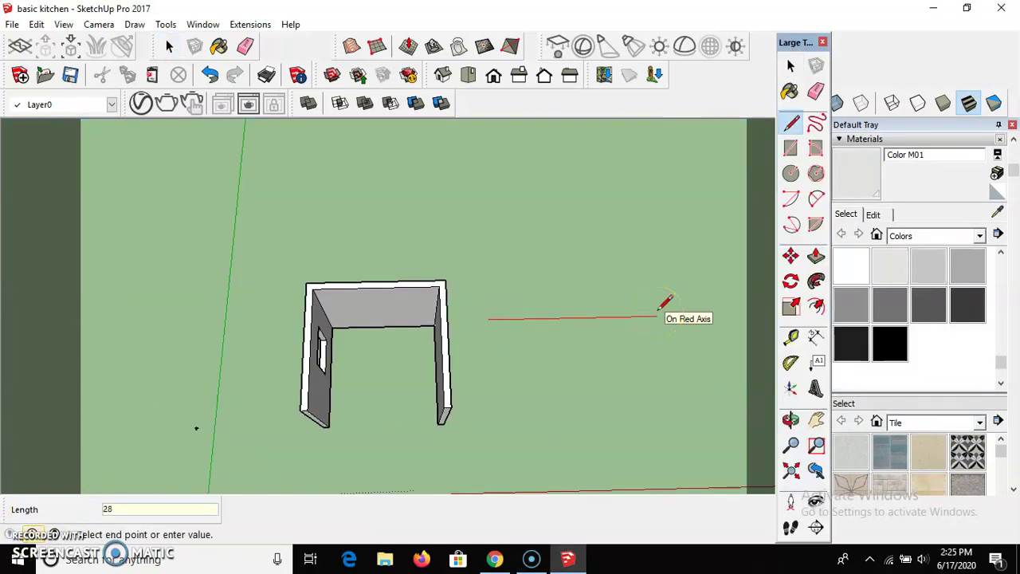
pyautogui.write('1725')
pyautogui.press('Return')
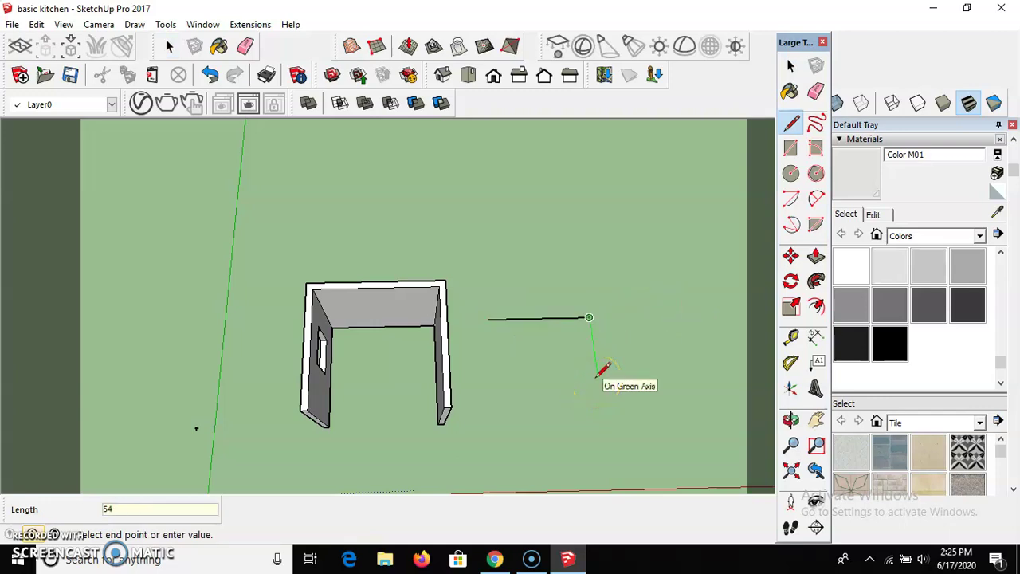
pyautogui.click(489, 332)
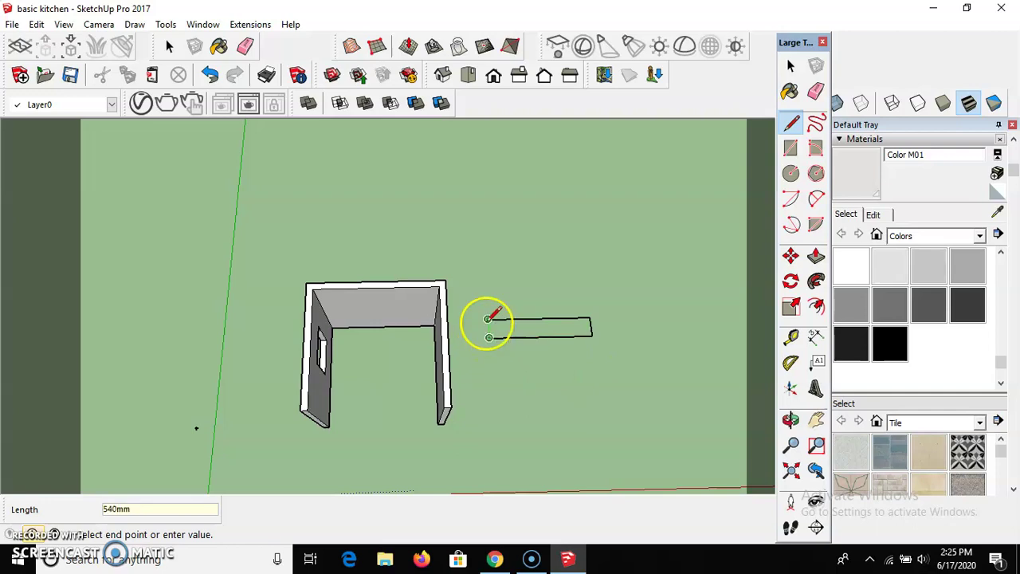
# Push/Pull the rectangle upward into a thin base slab
pyautogui.press('space')
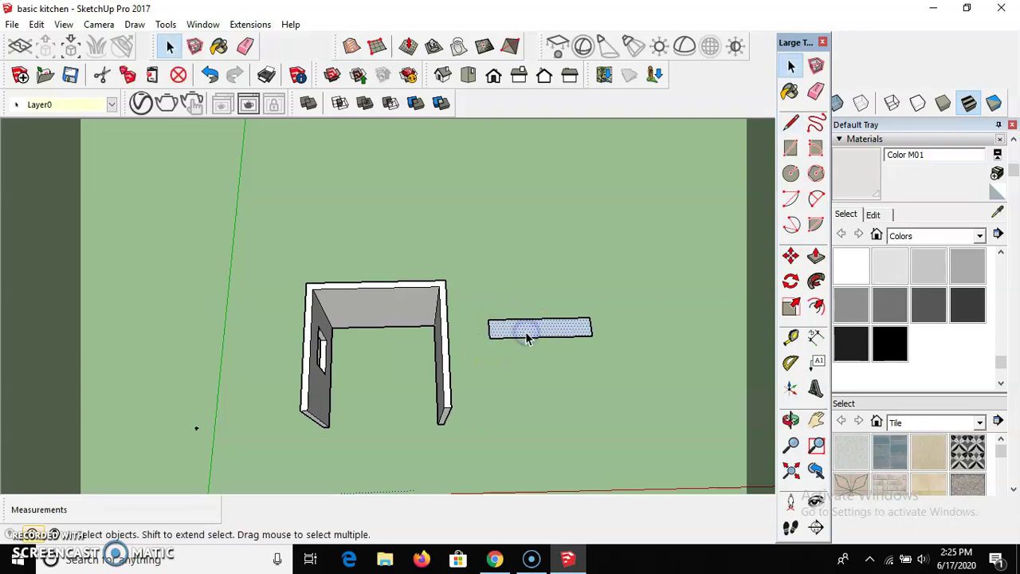
pyautogui.press('p')
pyautogui.click(526, 333)
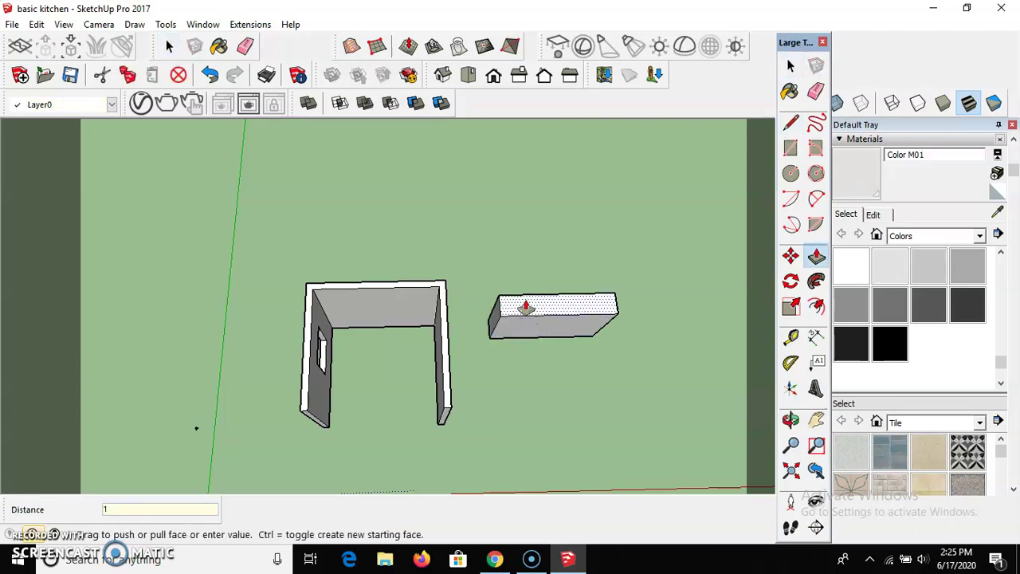
pyautogui.press('Return')
# Select the entire base slab and make it a group
pyautogui.click(790, 67)
pyautogui.moveTo(626, 301); pyautogui.dragTo(470, 380)
pyautogui.rightClick(519, 323)
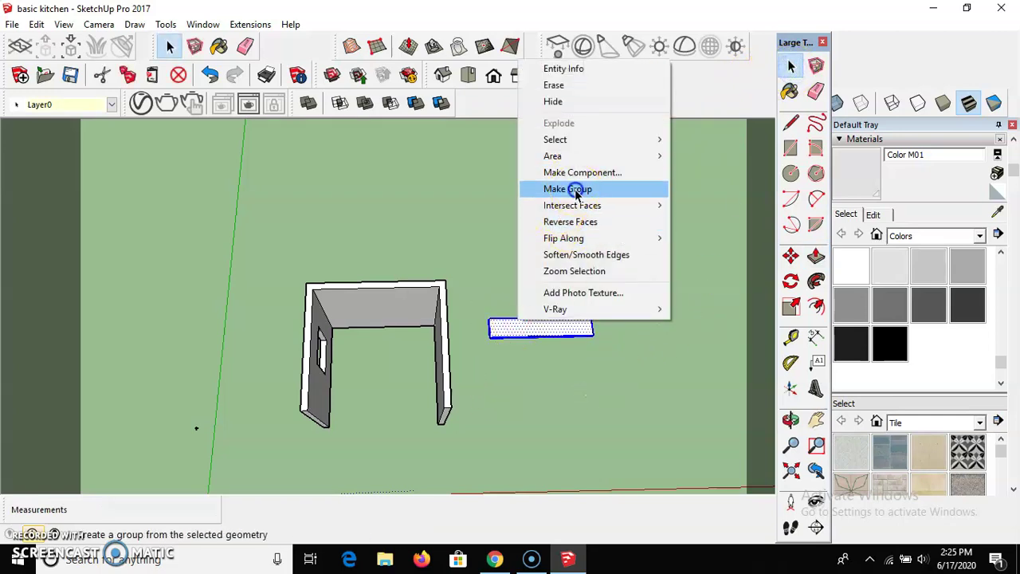
pyautogui.click(576, 192)
pyautogui.click(651, 262)
# Move the slab group by its back-right corner to the room's inner back-right floor corner so it lies along the back wall
pyautogui.moveTo(555, 363); pyautogui.dragTo(556, 365)
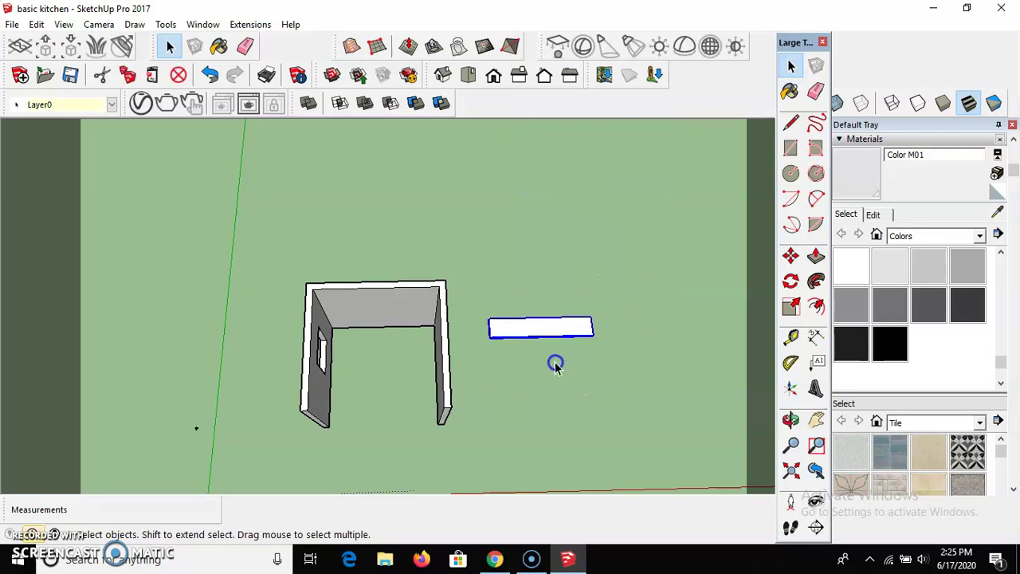
pyautogui.press('m')
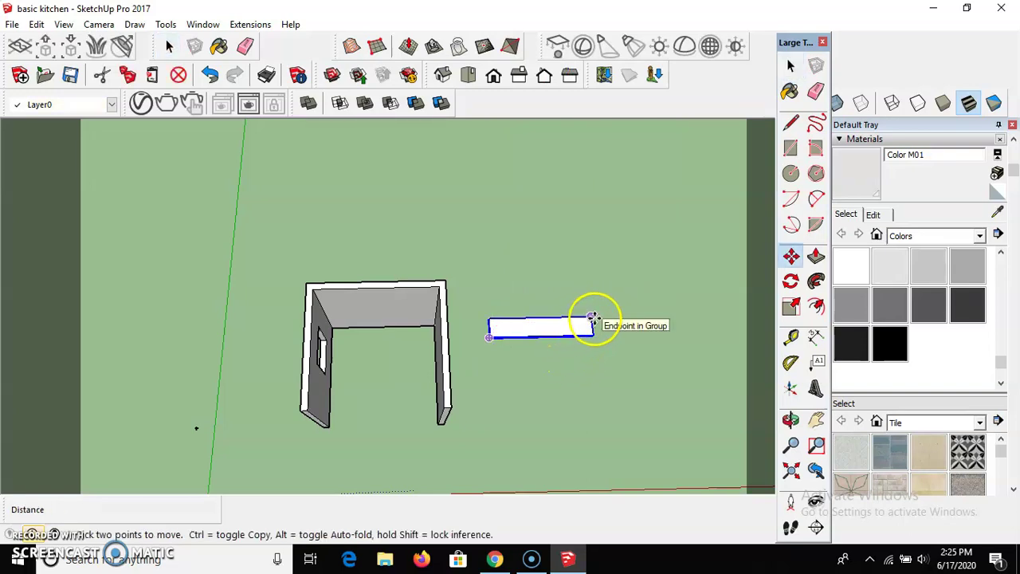
pyautogui.click(592, 317)
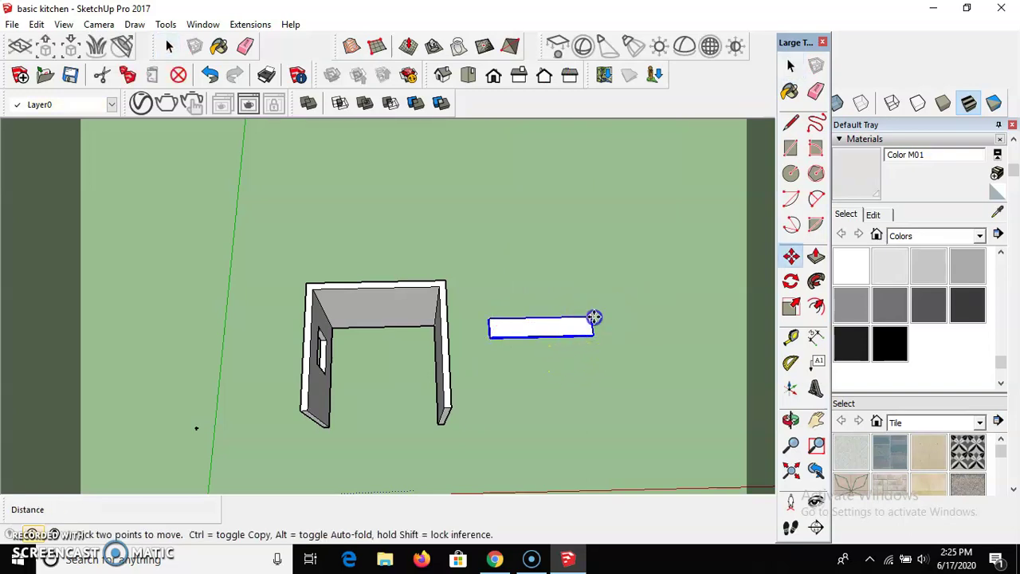
pyautogui.click(434, 325)
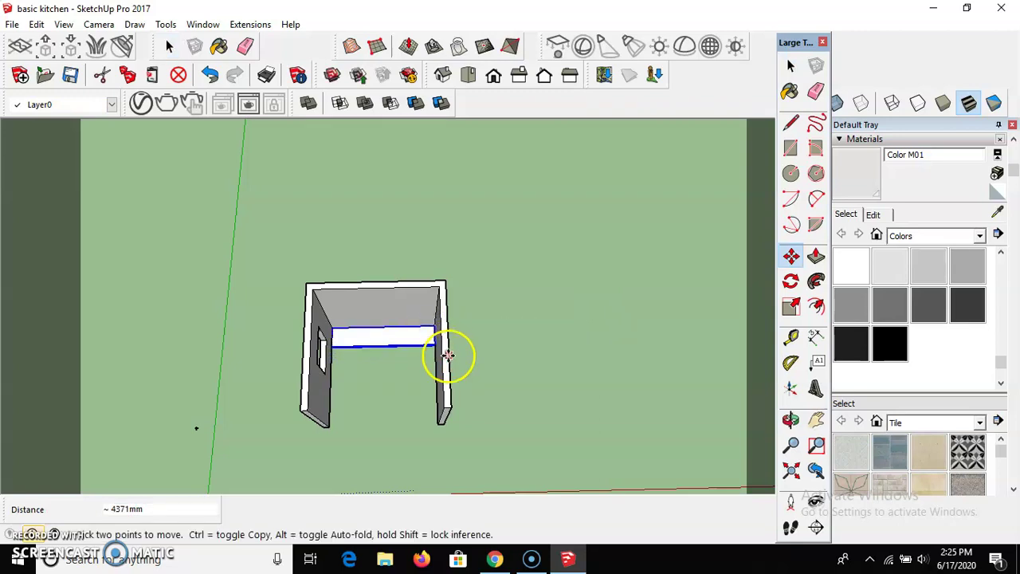
pyautogui.press('space')
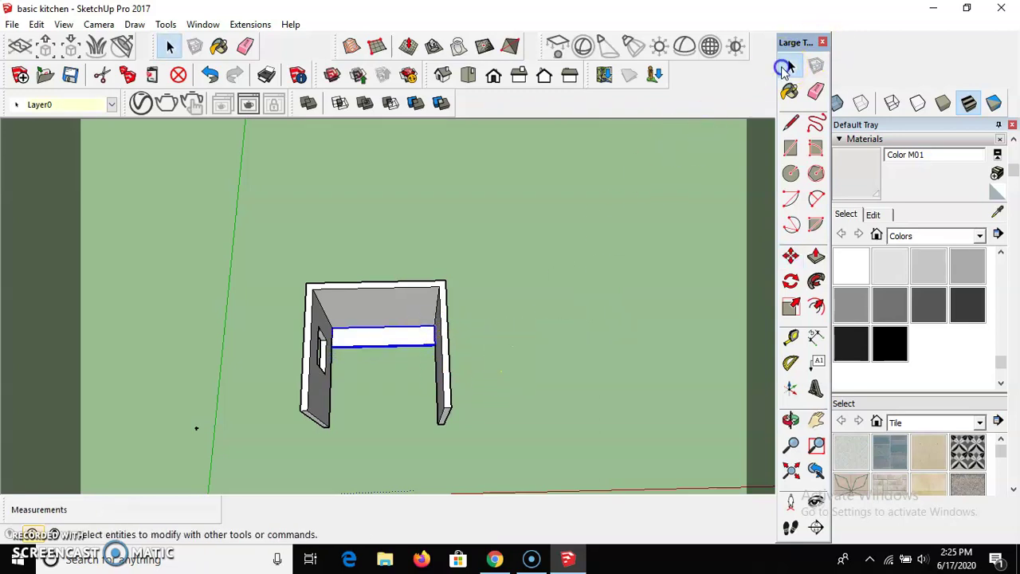
pyautogui.click(668, 237)
pyautogui.press('l')
pyautogui.click(522, 328)
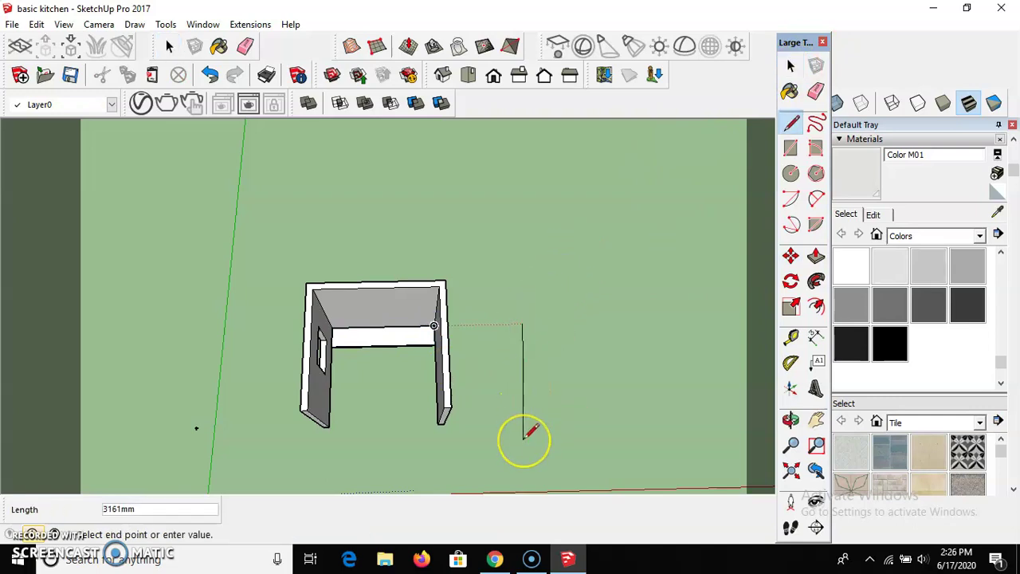
pyautogui.press('Escape')
pyautogui.press('space')
pyautogui.press('t')
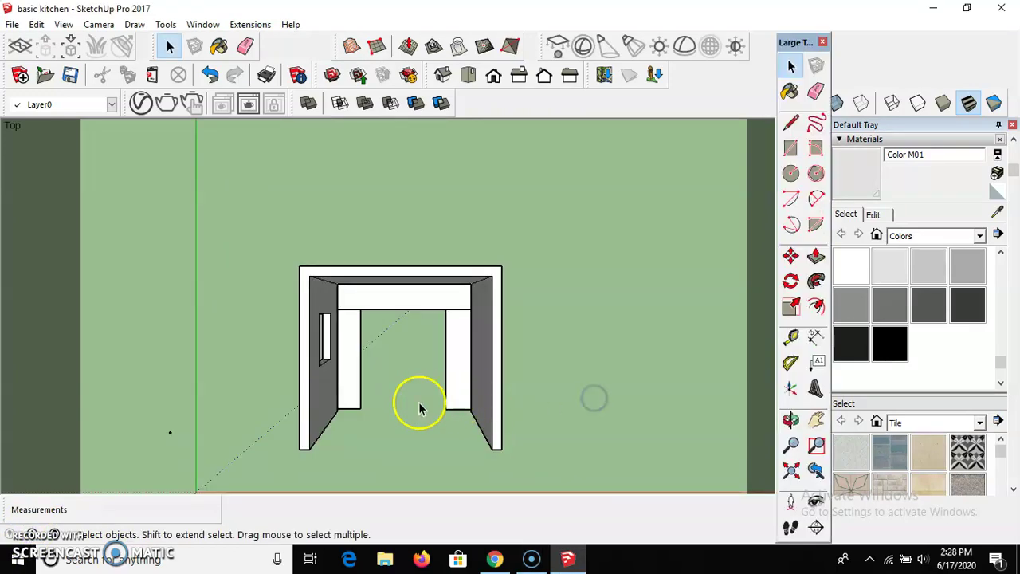
pyautogui.click(790, 420)
pyautogui.moveTo(433, 409); pyautogui.dragTo(430, 353)
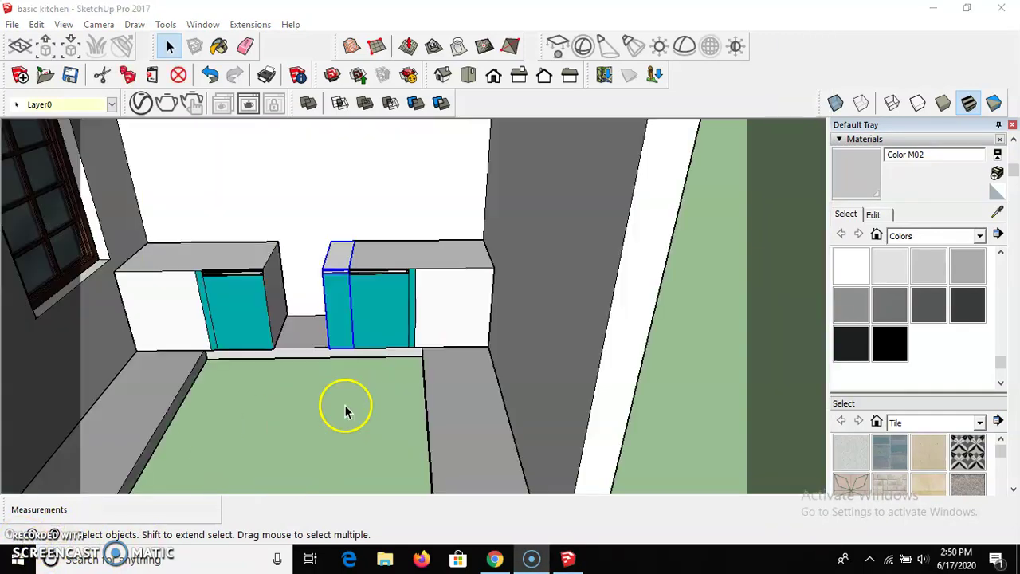
pyautogui.click(346, 406)
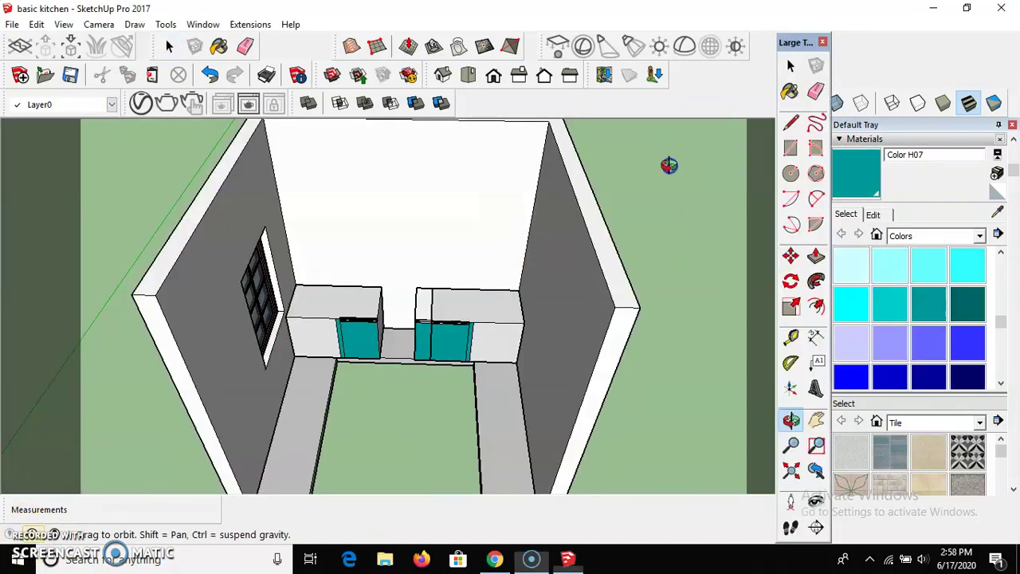
pyautogui.click(789, 67)
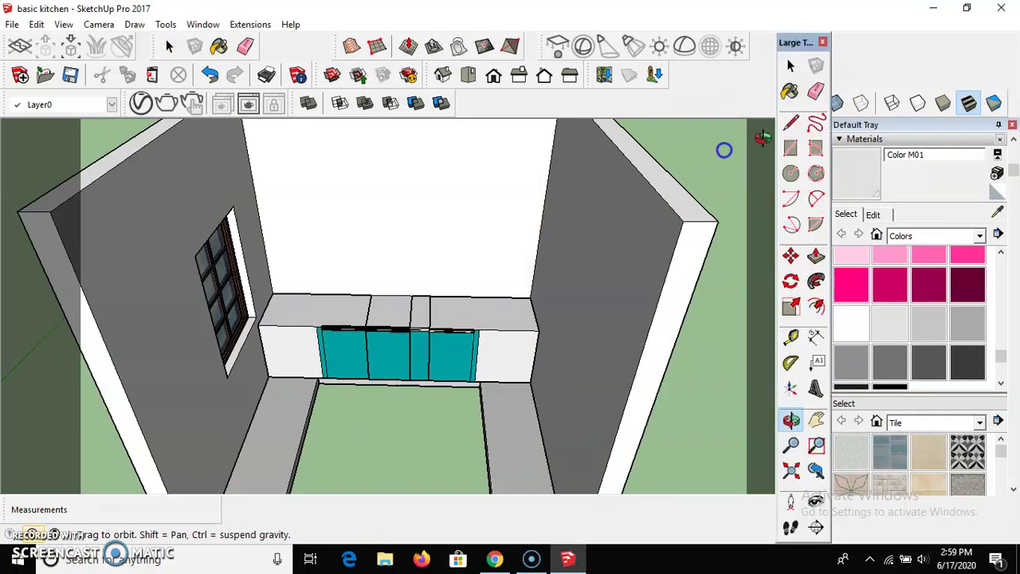
pyautogui.click(794, 65)
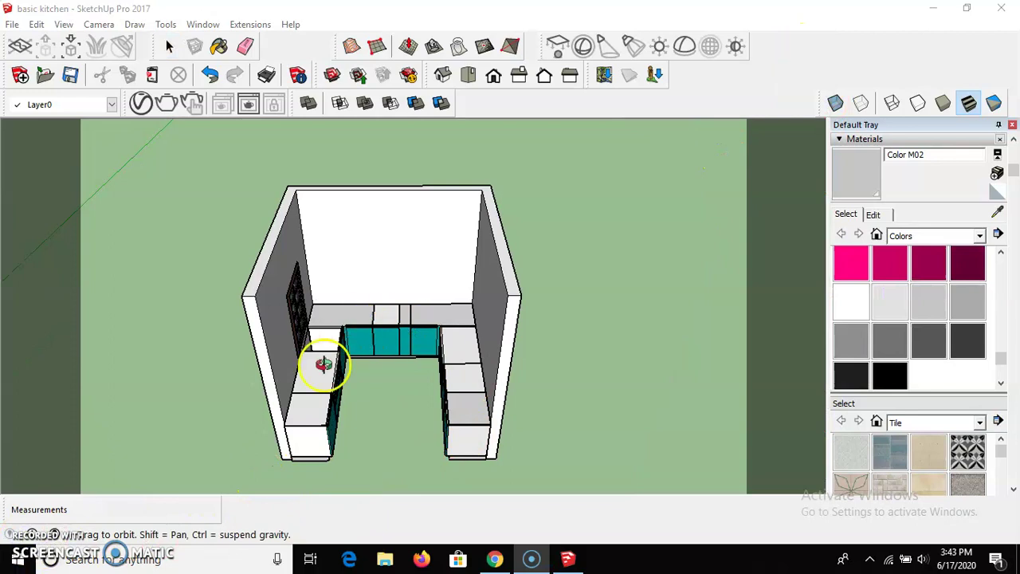
pyautogui.moveTo(371, 394); pyautogui.dragTo(390, 426)
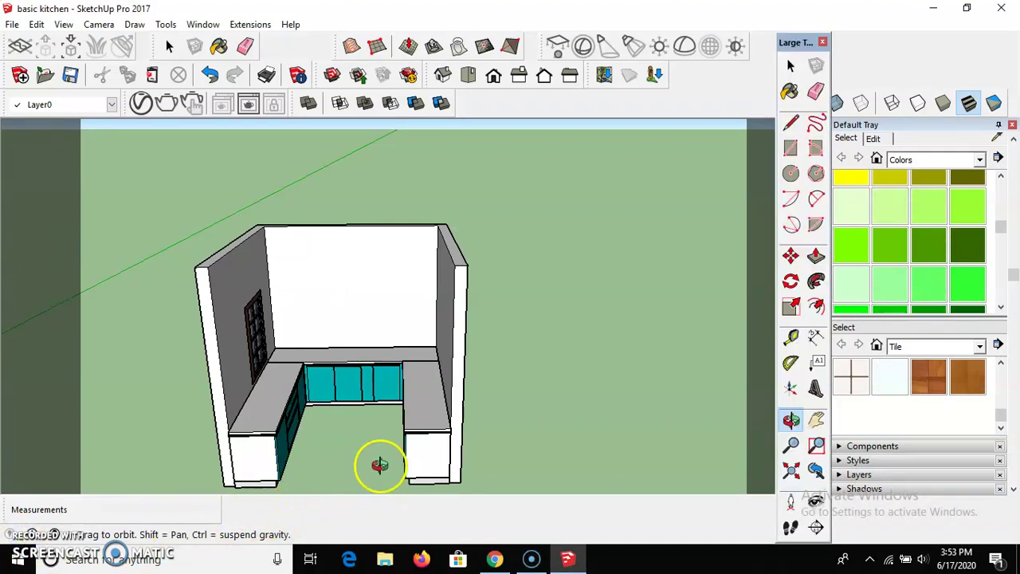
# Try a grey speckled tile from the Tile materials on the left countertop, and undo it
pyautogui.click(793, 67)
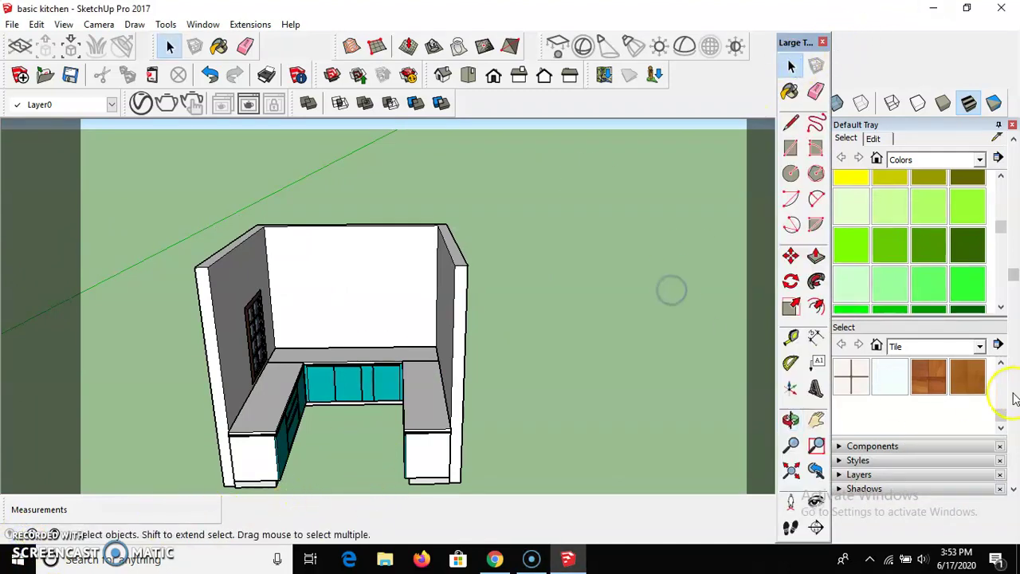
pyautogui.click(1002, 365)
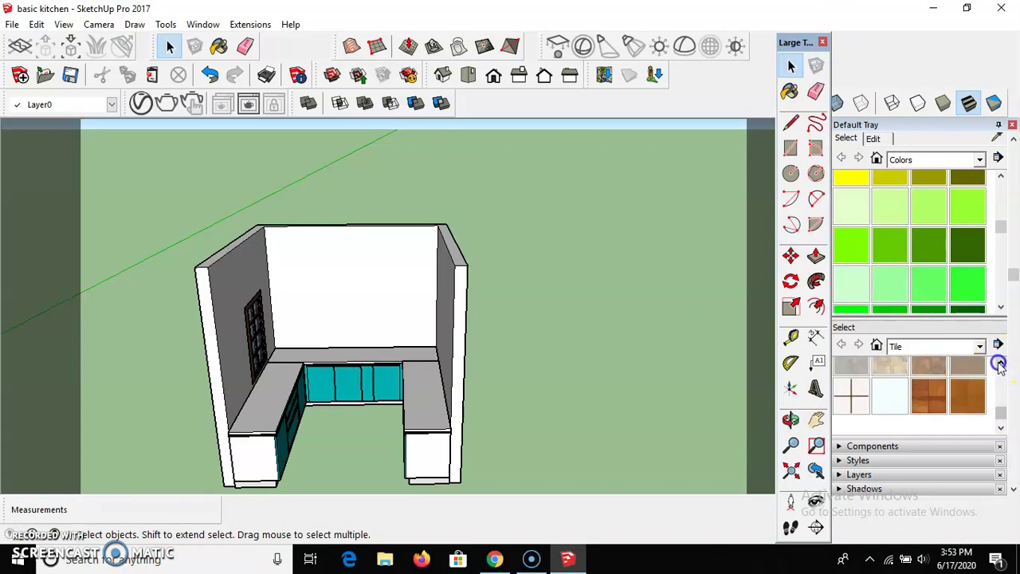
pyautogui.click(1000, 365)
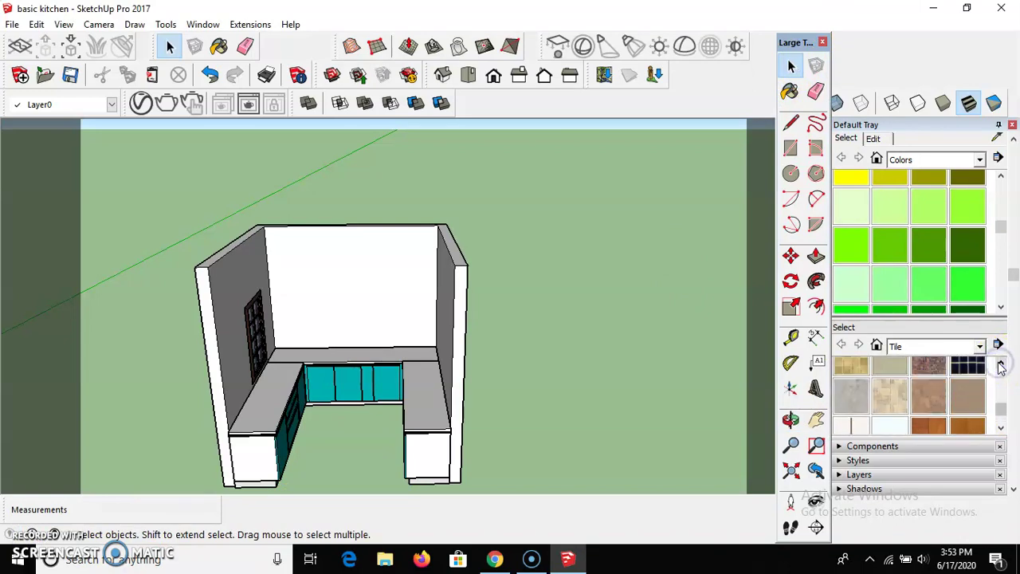
pyautogui.click(1001, 365)
pyautogui.click(1000, 365)
pyautogui.click(1001, 365)
pyautogui.click(1001, 365)
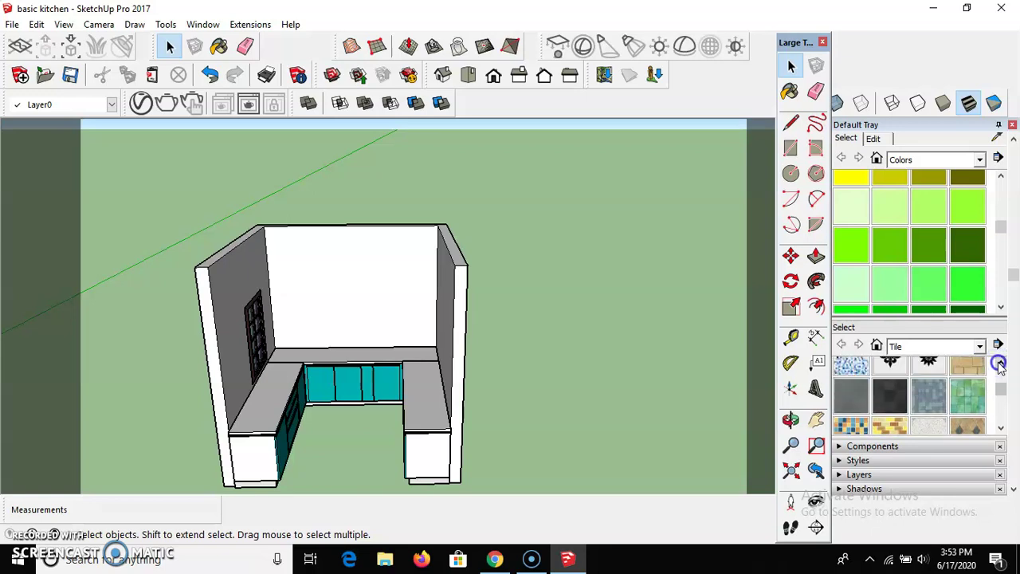
pyautogui.click(1001, 364)
pyautogui.click(1001, 364)
pyautogui.click(1000, 365)
pyautogui.click(1001, 365)
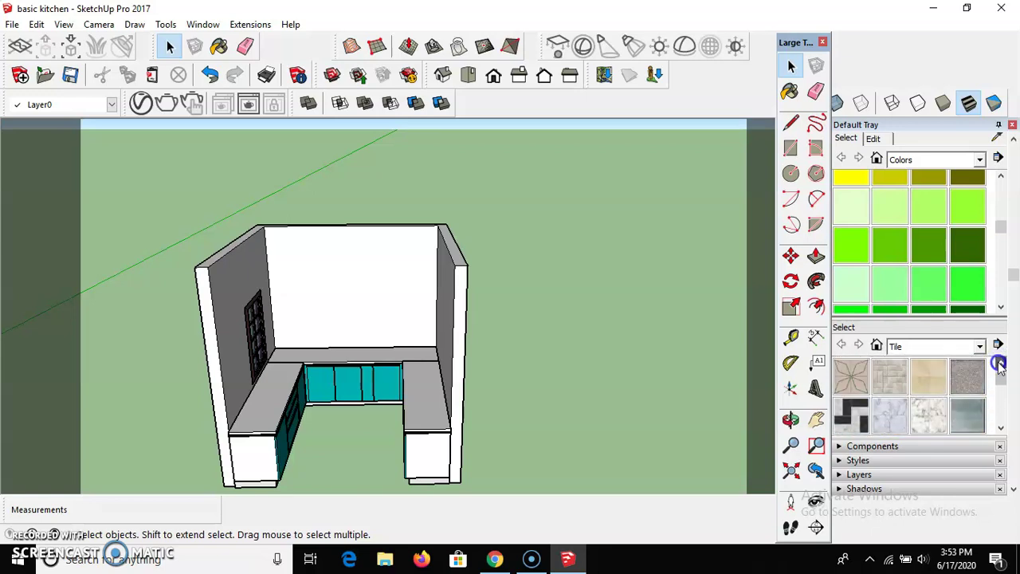
pyautogui.click(1001, 365)
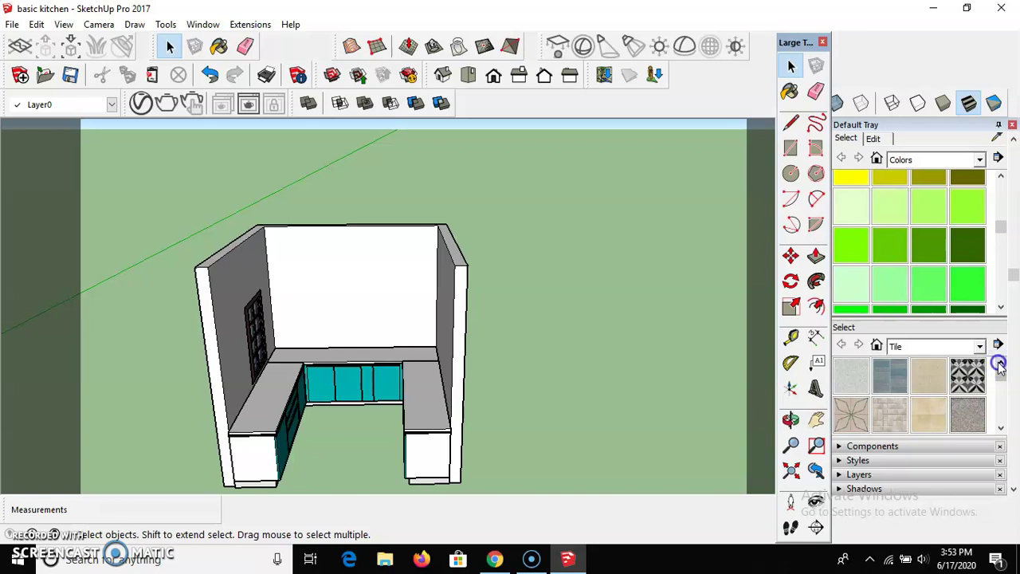
pyautogui.click(980, 421)
pyautogui.click(272, 399)
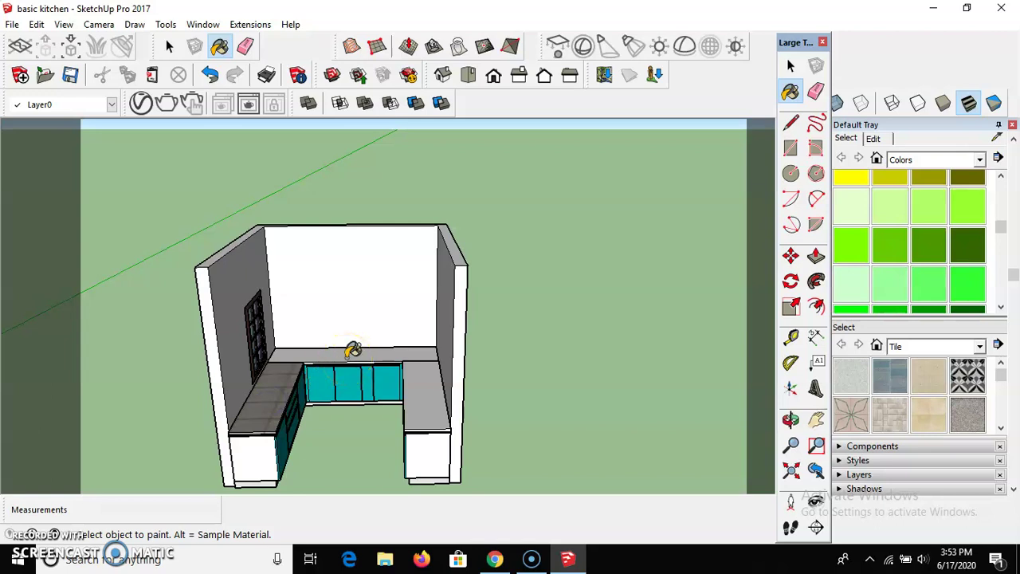
pyautogui.hotkey('ctrl', 'z')
# Paint the left, back and right countertops with the black tile from the Tile materials
pyautogui.click(966, 387)
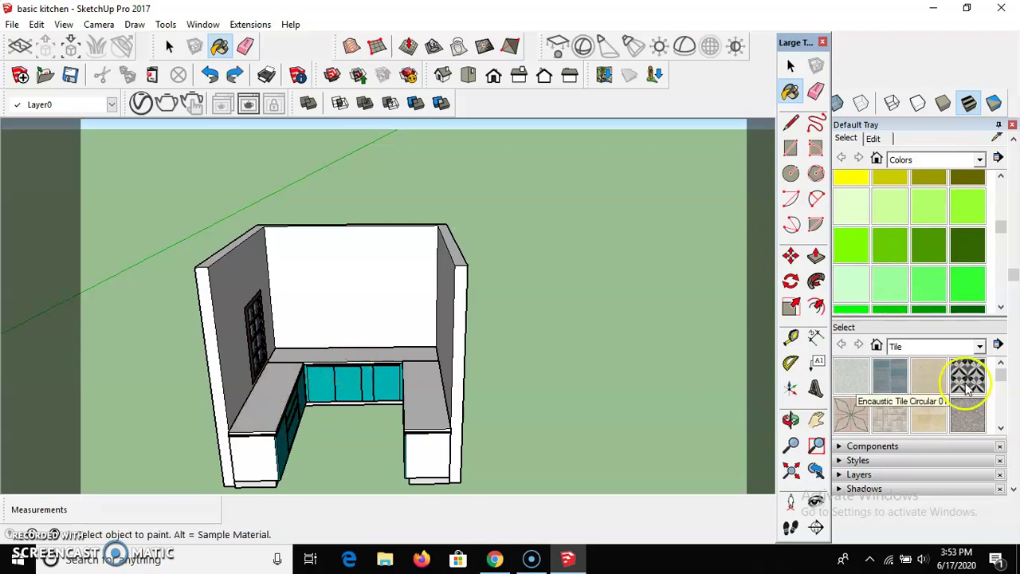
pyautogui.click(1000, 430)
pyautogui.click(1000, 431)
pyautogui.click(1001, 430)
pyautogui.click(1001, 431)
pyautogui.click(1001, 431)
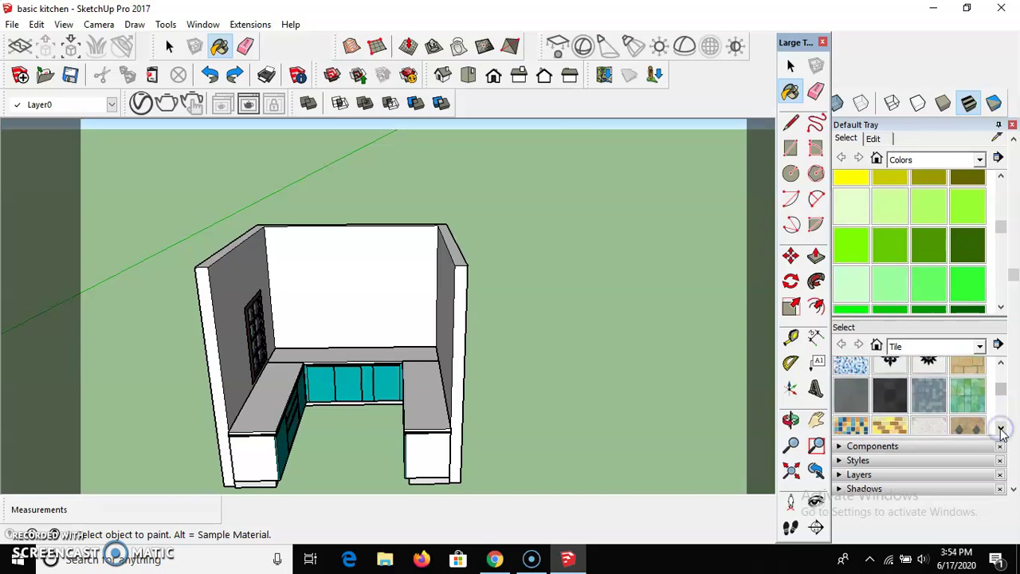
pyautogui.click(898, 404)
pyautogui.click(268, 391)
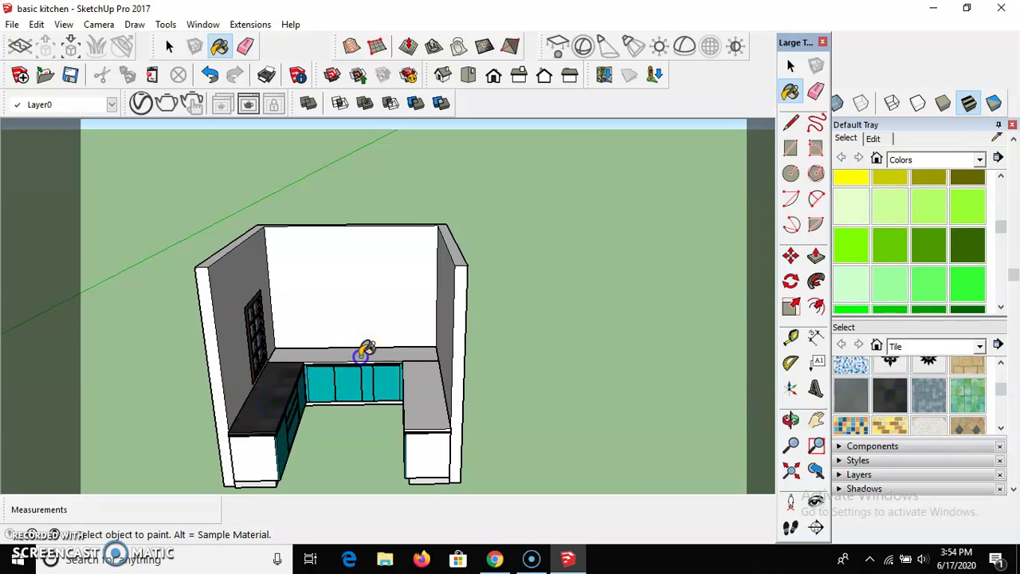
pyautogui.click(365, 351)
pyautogui.click(422, 383)
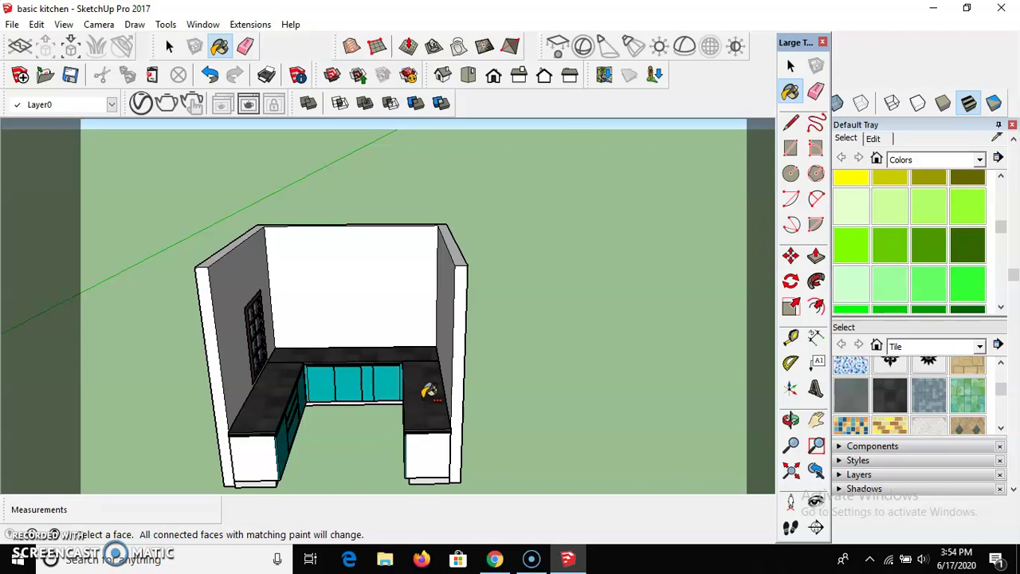
# Undo the black tile paint on all three countertops
pyautogui.hotkey('ctrl', 'z')
pyautogui.hotkey('ctrl', 'z')
pyautogui.hotkey('ctrl', 'z')
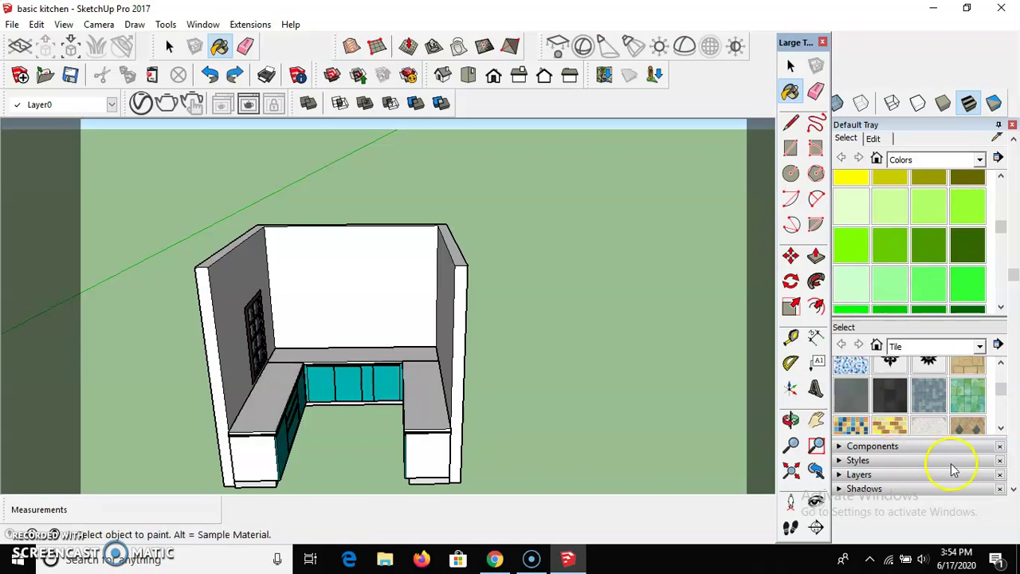
# Paint the left, back and right countertops with the reddish-brown mosaic tile from the Tile materials
pyautogui.click(1001, 430)
pyautogui.click(1000, 430)
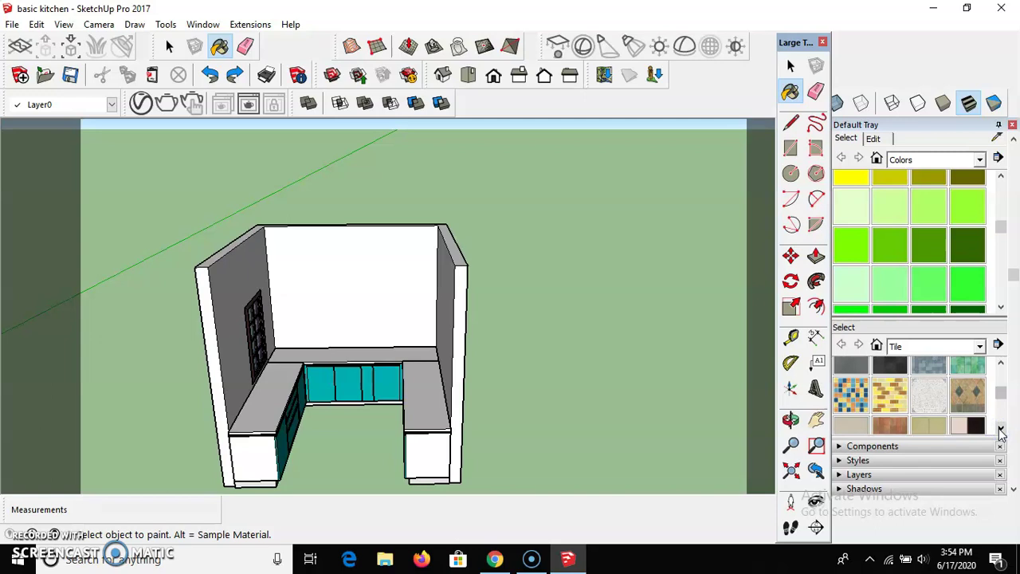
pyautogui.click(1001, 429)
pyautogui.click(1000, 429)
pyautogui.click(1001, 429)
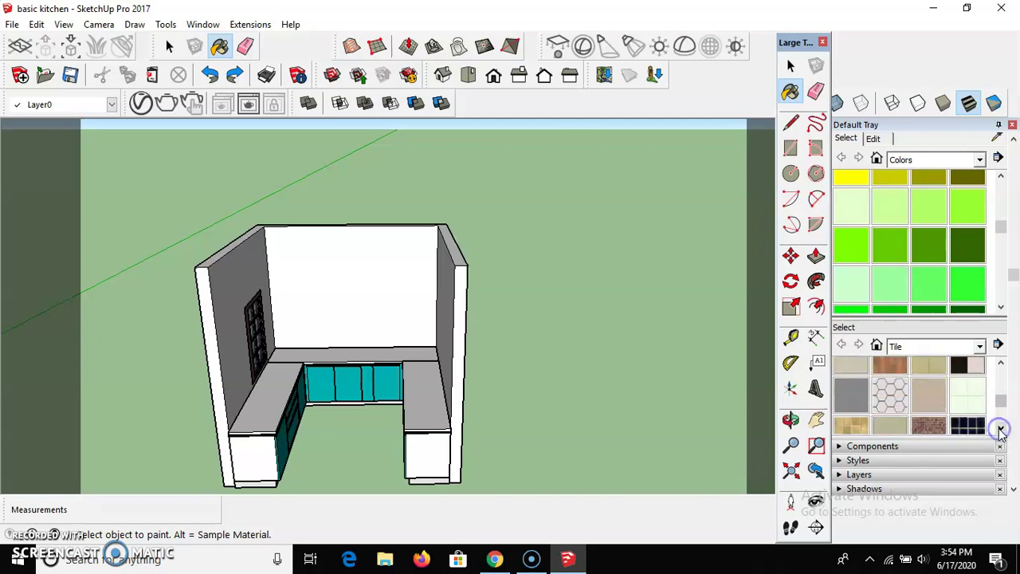
pyautogui.click(1001, 430)
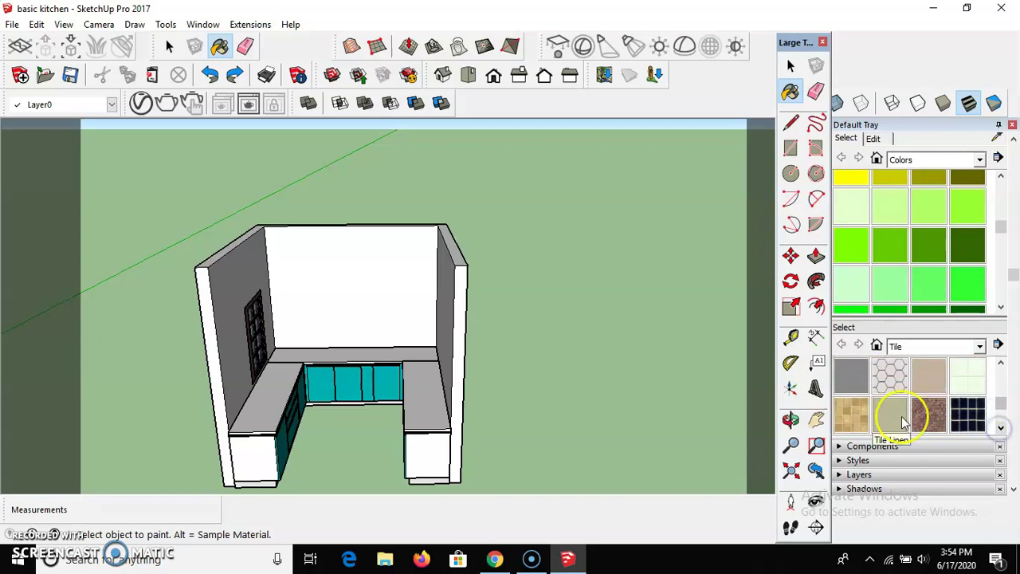
pyautogui.click(924, 414)
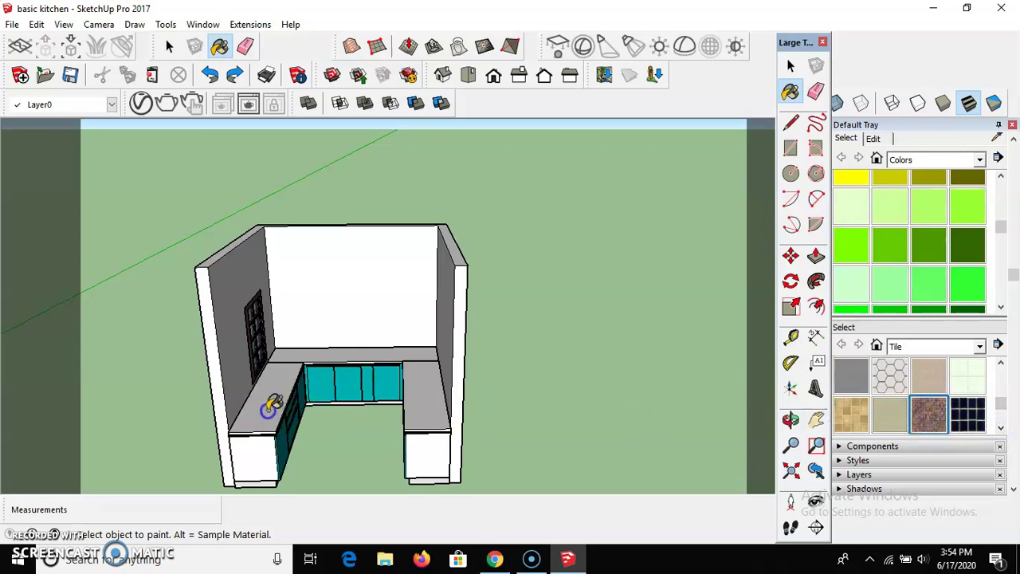
pyautogui.click(270, 411)
pyautogui.click(354, 350)
pyautogui.click(425, 402)
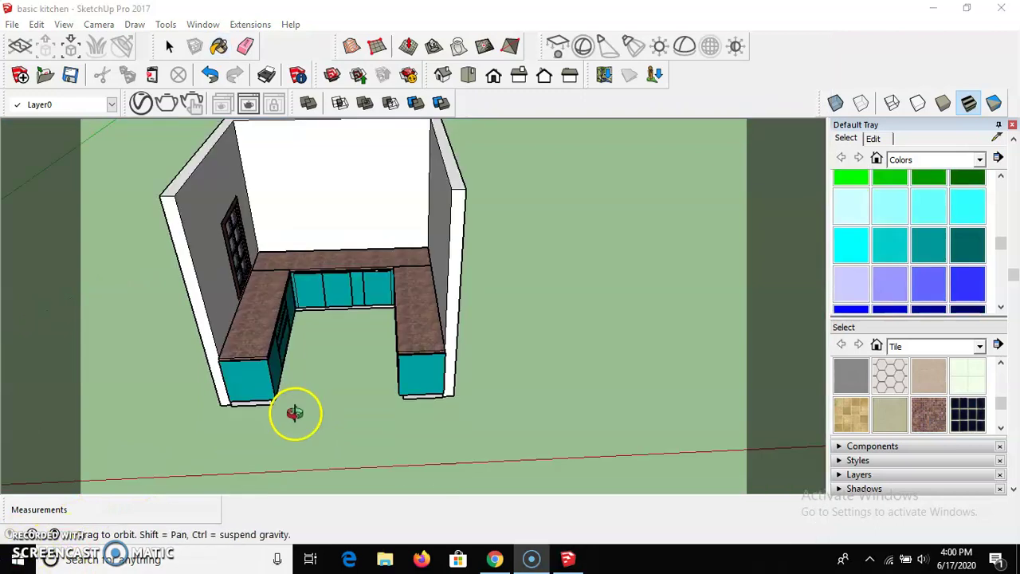
# Inspect the kitchen with its sink, hob and range hood, including the tiled backsplash behind the hob
pyautogui.moveTo(296, 417)
pyautogui.mouseDown()
pyautogui.moveTo(307, 412)
pyautogui.moveTo(327, 318)
pyautogui.moveTo(261, 374)
pyautogui.moveTo(297, 317)
pyautogui.moveTo(305, 416)
pyautogui.mouseUp()
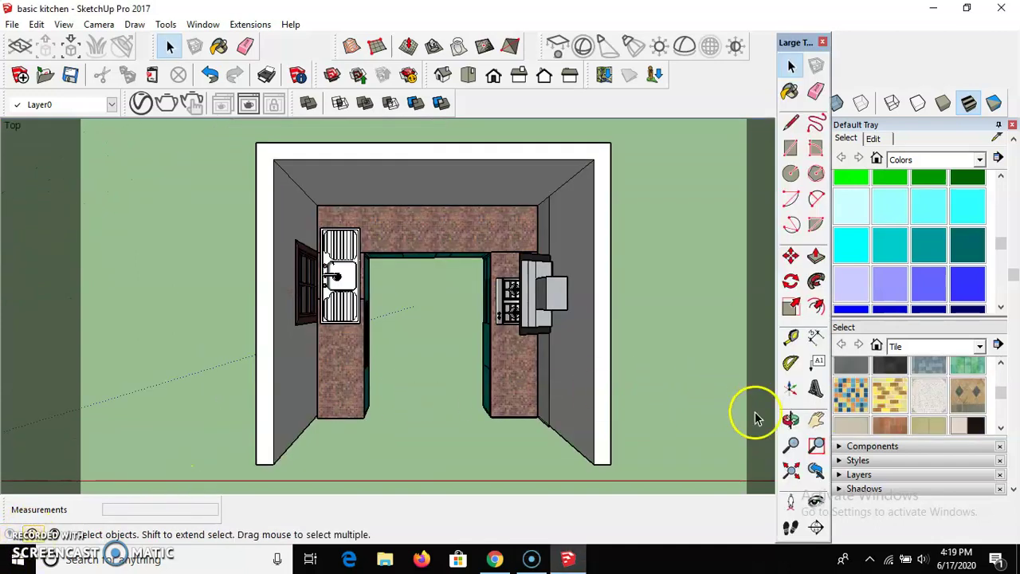
pyautogui.click(791, 420)
pyautogui.moveTo(489, 417); pyautogui.dragTo(495, 279)
pyautogui.moveTo(495, 331); pyautogui.dragTo(412, 187)
pyautogui.scroll(4, 412, 171)
pyautogui.moveTo(419, 220); pyautogui.dragTo(580, 295)
pyautogui.scroll(3, 576, 279)
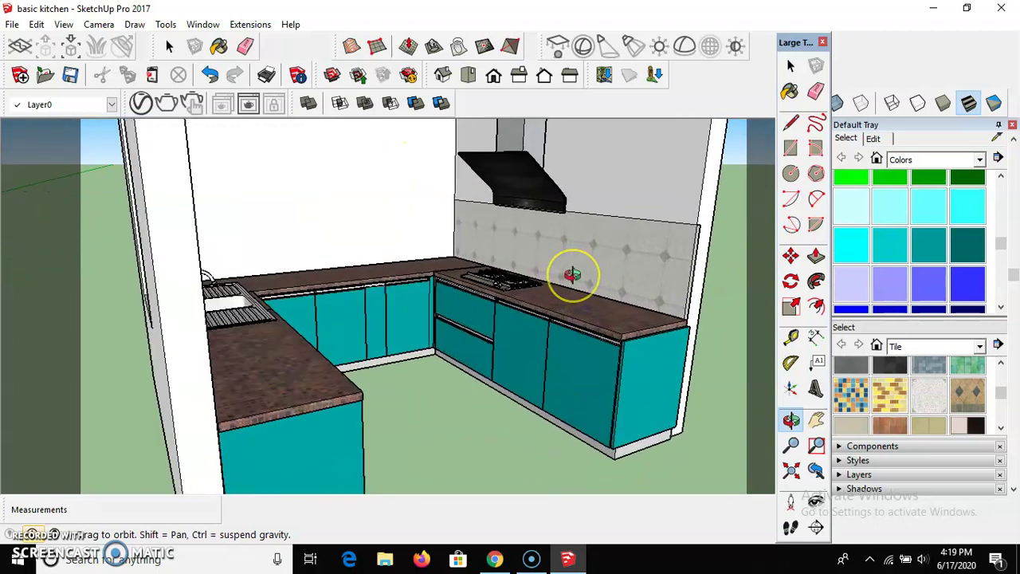
pyautogui.scroll(-3, 574, 311)
pyautogui.moveTo(575, 322); pyautogui.dragTo(478, 351)
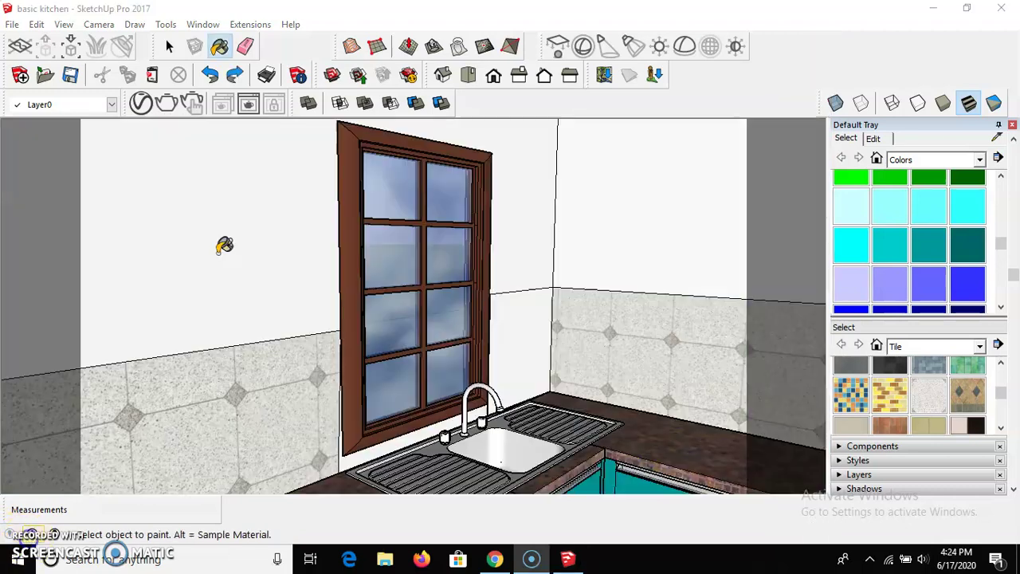
# Paint the remaining white backsplash area beside and below the window with the light grey diamond-accent tile from the Tile materials
pyautogui.click(806, 150)
pyautogui.click(885, 254)
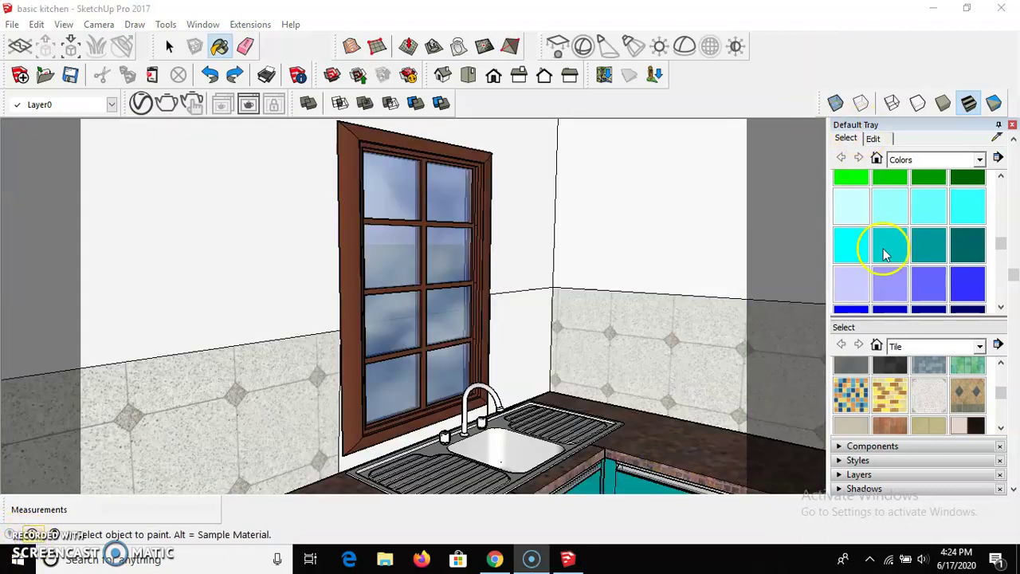
pyautogui.click(928, 394)
pyautogui.click(518, 319)
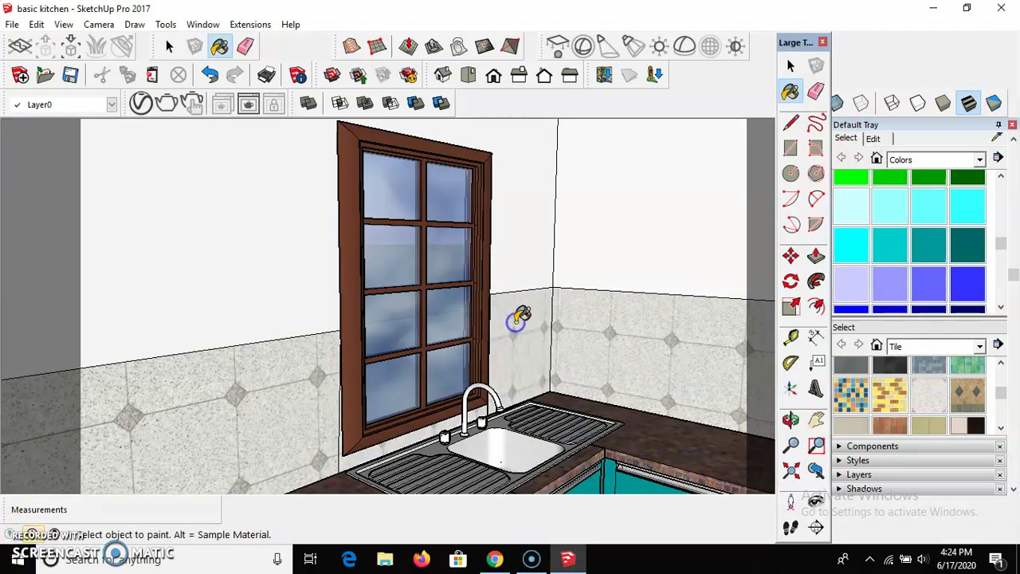
pyautogui.press('space')
pyautogui.click(482, 389)
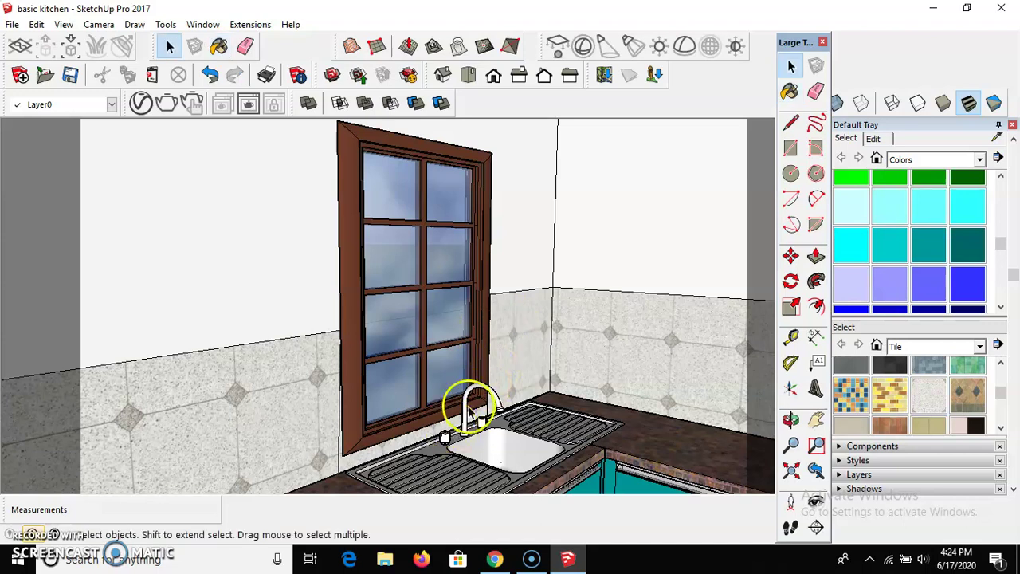
# Examine the tiled backsplash along all three walls, together with the sink, hob and countertops, from several angles and from above
pyautogui.scroll(-8, 470, 411)
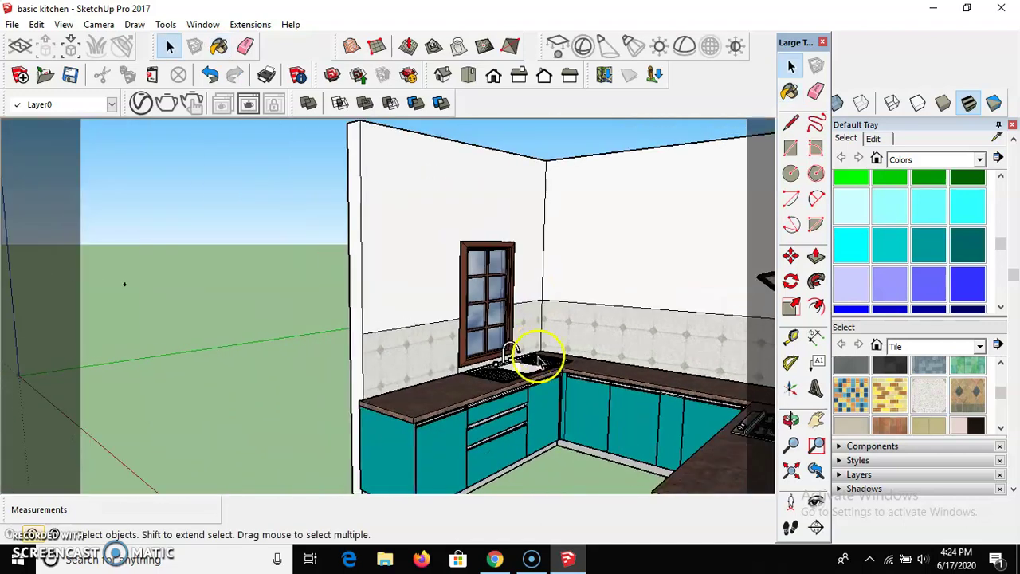
pyautogui.click(791, 420)
pyautogui.moveTo(484, 383); pyautogui.dragTo(638, 412)
pyautogui.scroll(5, 455, 396)
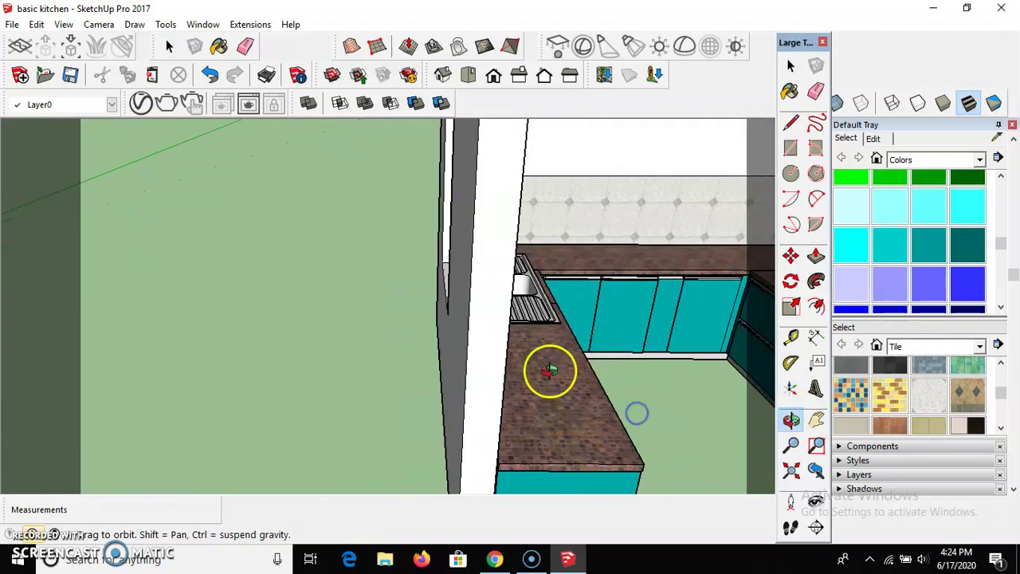
pyautogui.moveTo(550, 371); pyautogui.dragTo(521, 364)
pyautogui.scroll(-3, 558, 369)
pyautogui.scroll(3, 737, 335)
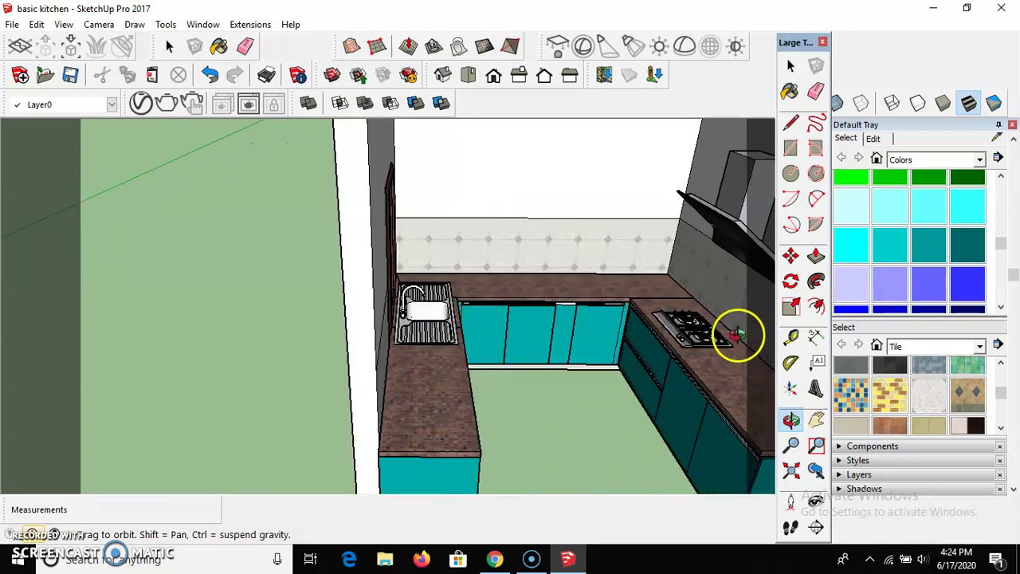
pyautogui.scroll(-3, 746, 333)
pyautogui.scroll(2, 756, 333)
pyautogui.scroll(-1, 653, 312)
pyautogui.scroll(2, 637, 345)
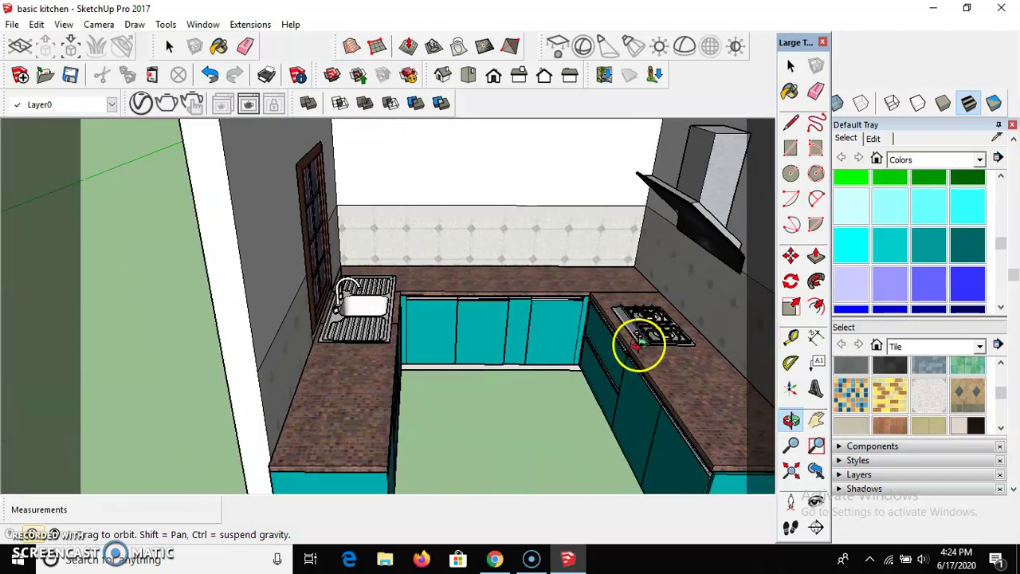
pyautogui.scroll(-2, 642, 351)
pyautogui.moveTo(650, 363); pyautogui.dragTo(591, 292)
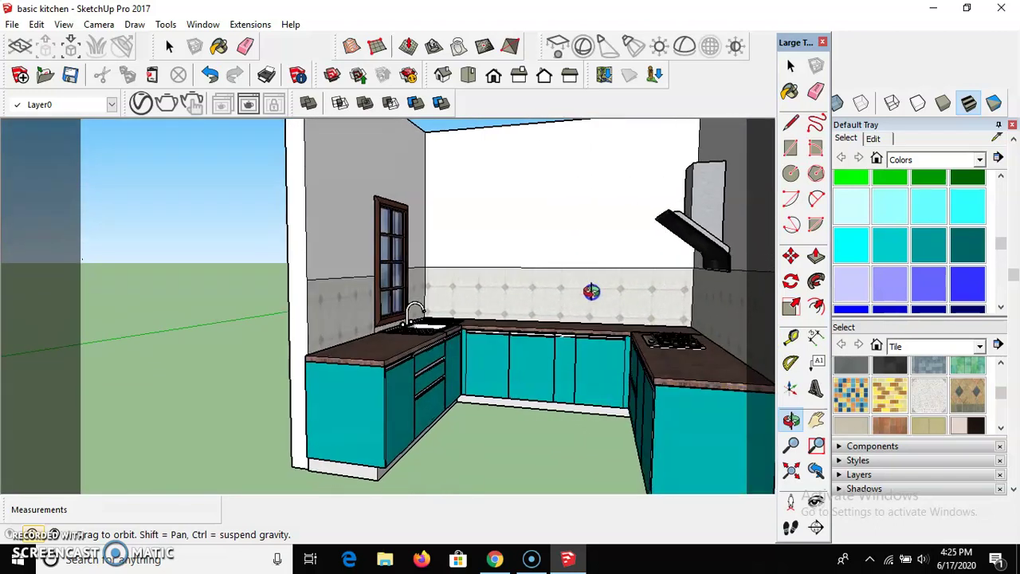
pyautogui.scroll(-2, 591, 292)
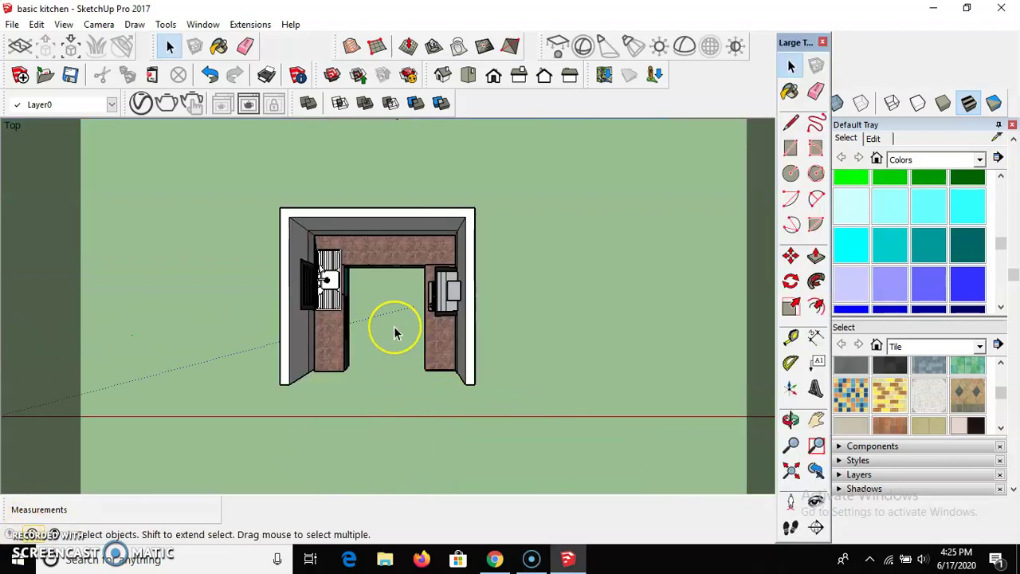
pyautogui.scroll(5, 394, 333)
pyautogui.scroll(-3, 395, 333)
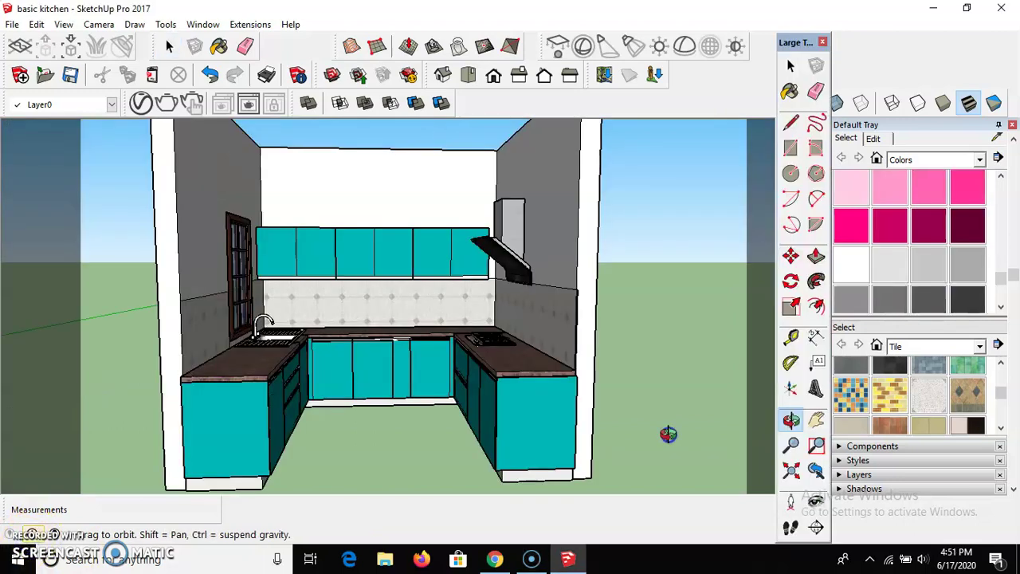
# Examine the teal wall cabinets on the back wall and the window side with the sink and drawers
pyautogui.moveTo(669, 433); pyautogui.dragTo(437, 407)
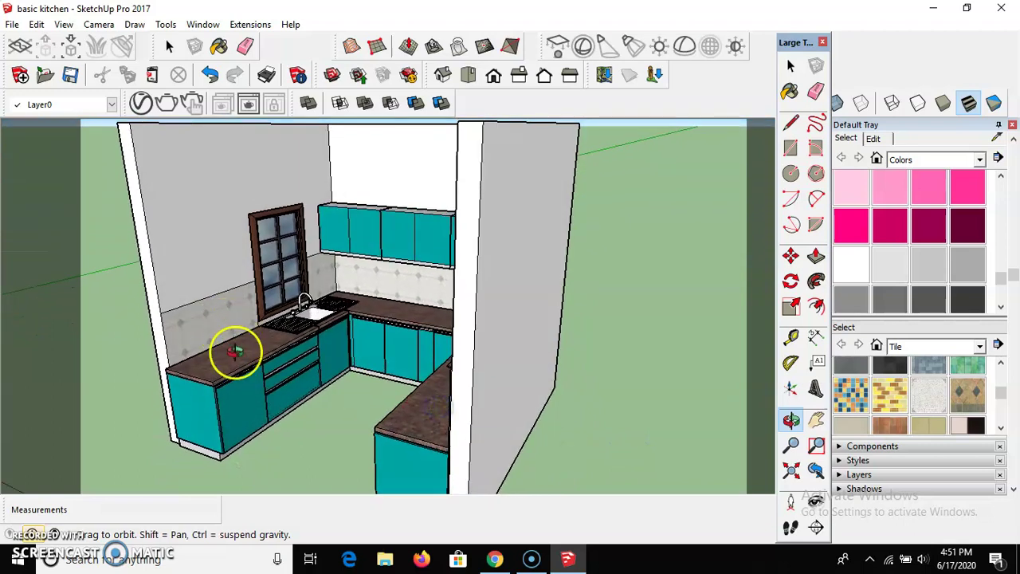
pyautogui.scroll(6, 236, 350)
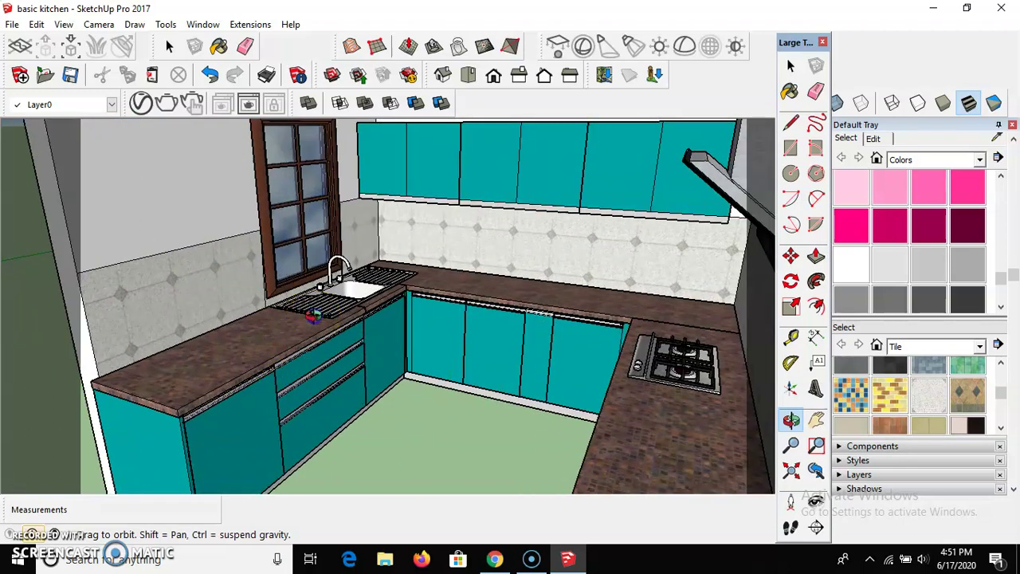
pyautogui.moveTo(314, 316); pyautogui.dragTo(309, 355)
pyautogui.moveTo(327, 313); pyautogui.dragTo(314, 234)
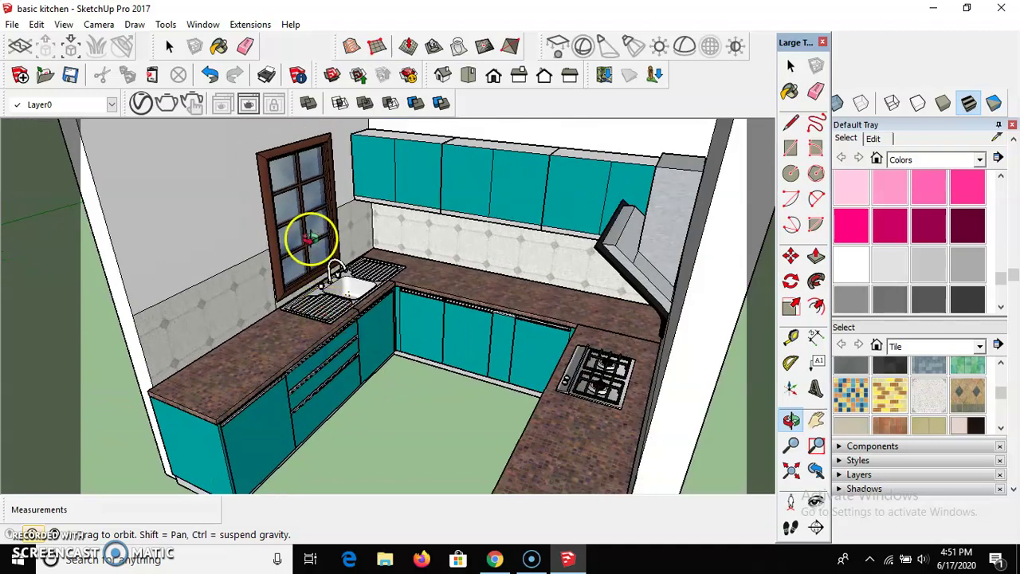
pyautogui.scroll(5, 330, 203)
pyautogui.moveTo(421, 330); pyautogui.dragTo(475, 238)
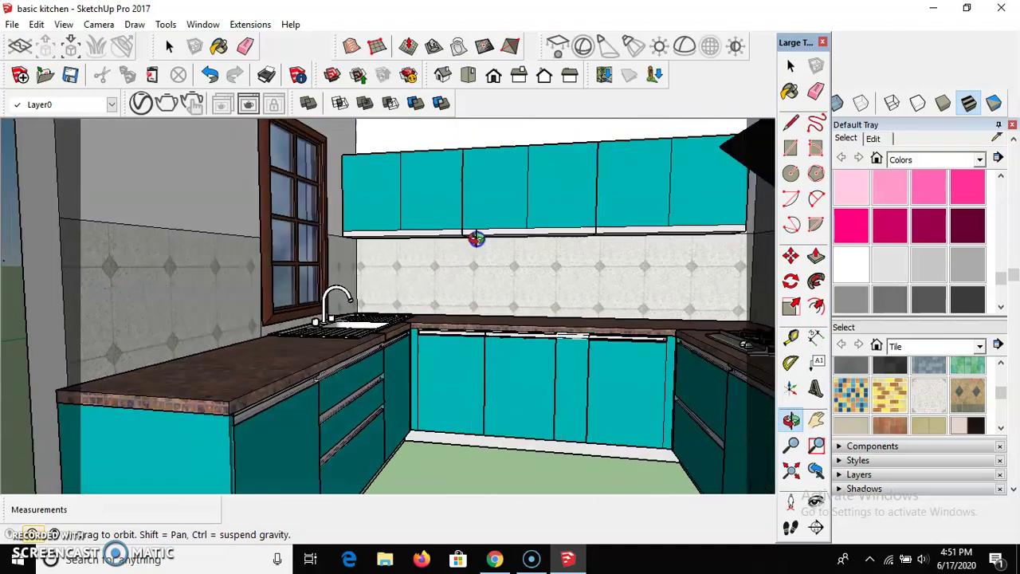
pyautogui.moveTo(476, 358); pyautogui.dragTo(596, 363)
pyautogui.scroll(-5, 485, 322)
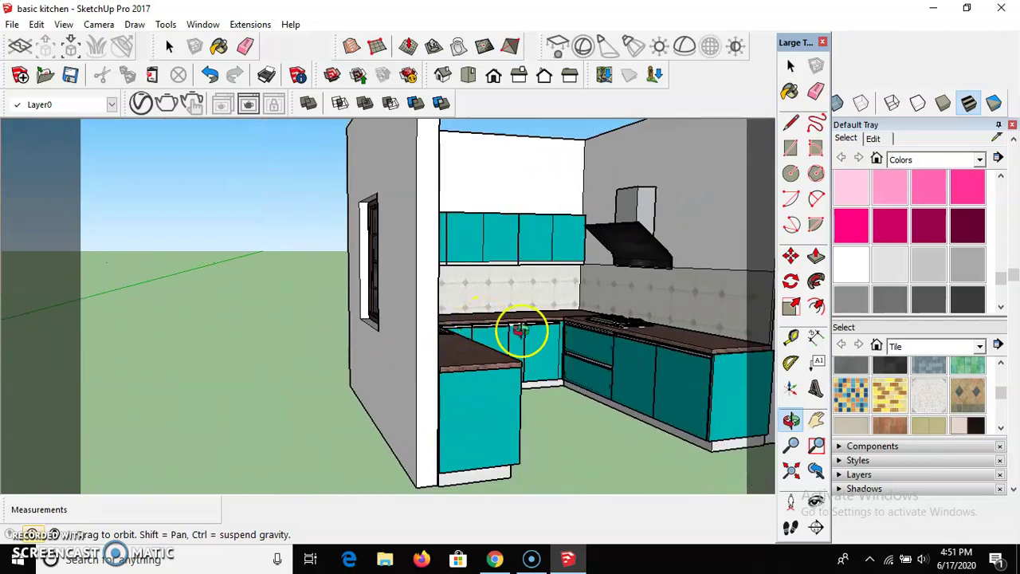
# Inspect the hob, range hood and backsplash on the cooking side of the kitchen up close
pyautogui.scroll(3, 740, 299)
pyautogui.scroll(3, 740, 299)
pyautogui.moveTo(642, 298); pyautogui.dragTo(648, 361)
pyautogui.scroll(4, 553, 326)
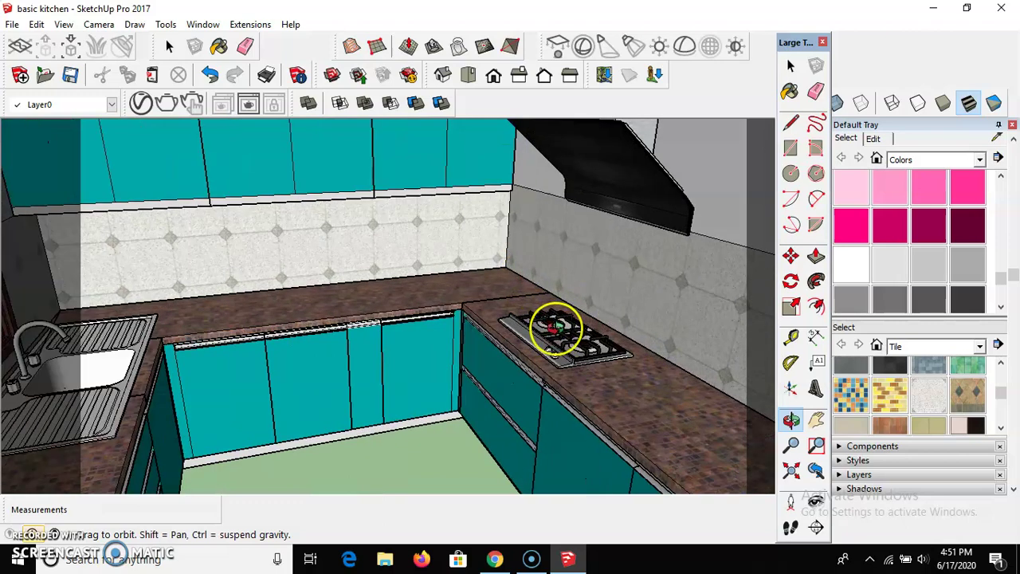
pyautogui.scroll(-5, 554, 329)
pyautogui.moveTo(506, 335)
pyautogui.mouseDown()
pyautogui.moveTo(435, 223)
pyautogui.moveTo(442, 277)
pyautogui.moveTo(478, 364)
pyautogui.moveTo(449, 439)
pyautogui.moveTo(467, 462)
pyautogui.moveTo(497, 371)
pyautogui.moveTo(519, 351)
pyautogui.mouseUp()
# Review the whole furnished kitchen from a raised front viewpoint
pyautogui.scroll(-3, 442, 277)
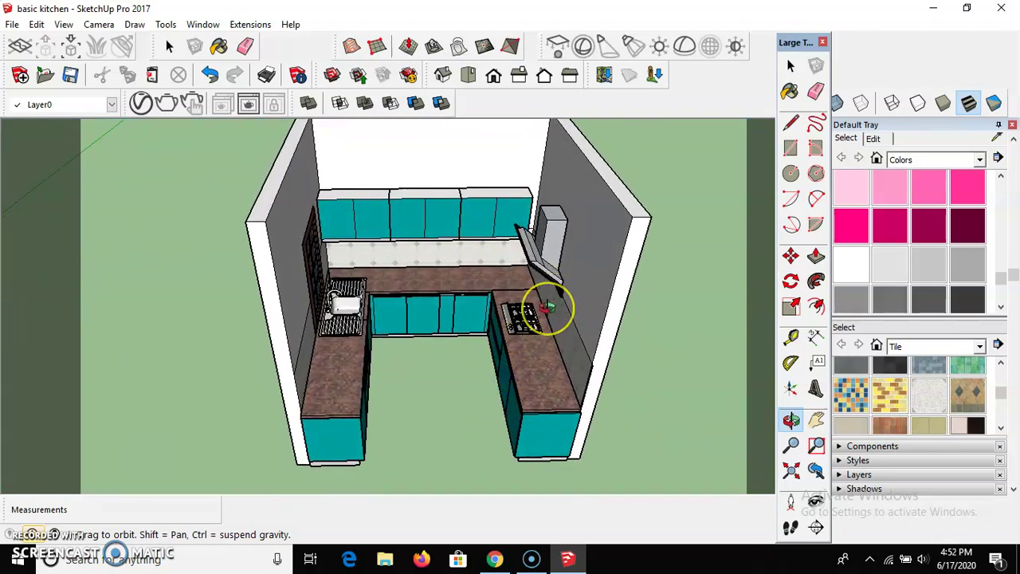
pyautogui.scroll(1, 548, 306)
pyautogui.scroll(-3, 546, 333)
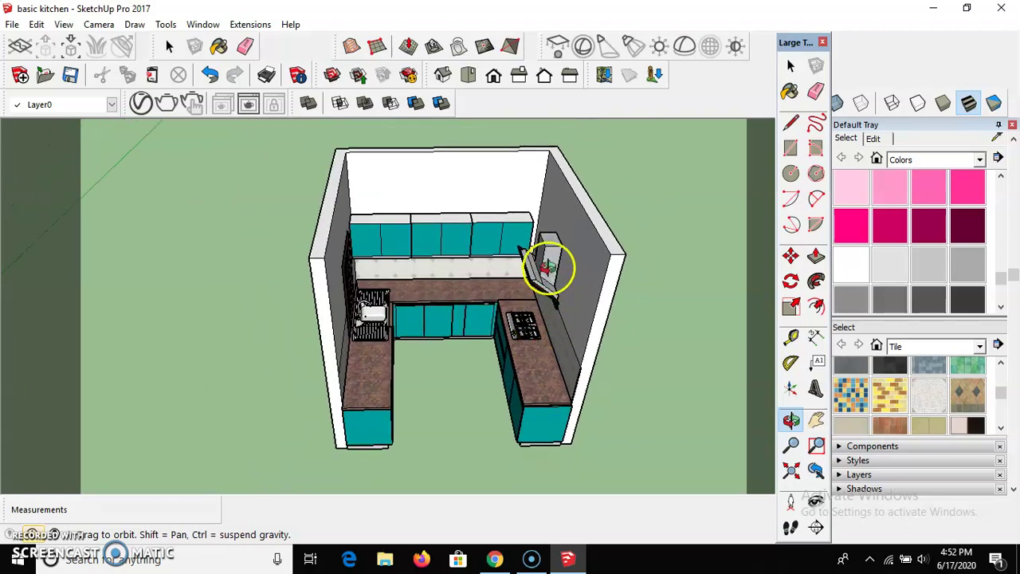
pyautogui.scroll(2, 554, 183)
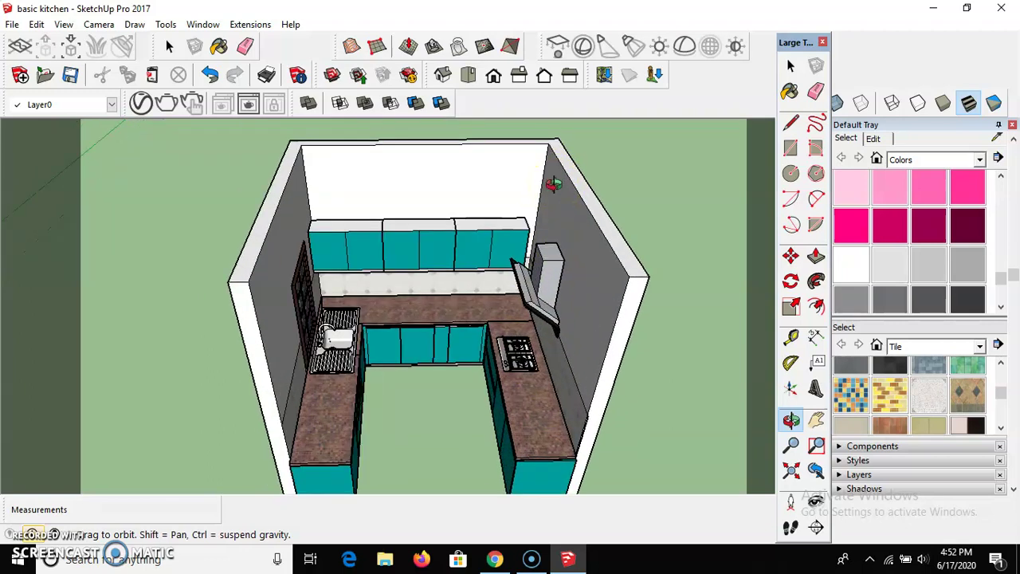
pyautogui.scroll(-1, 554, 183)
pyautogui.click(546, 287)
pyautogui.scroll(1, 538, 408)
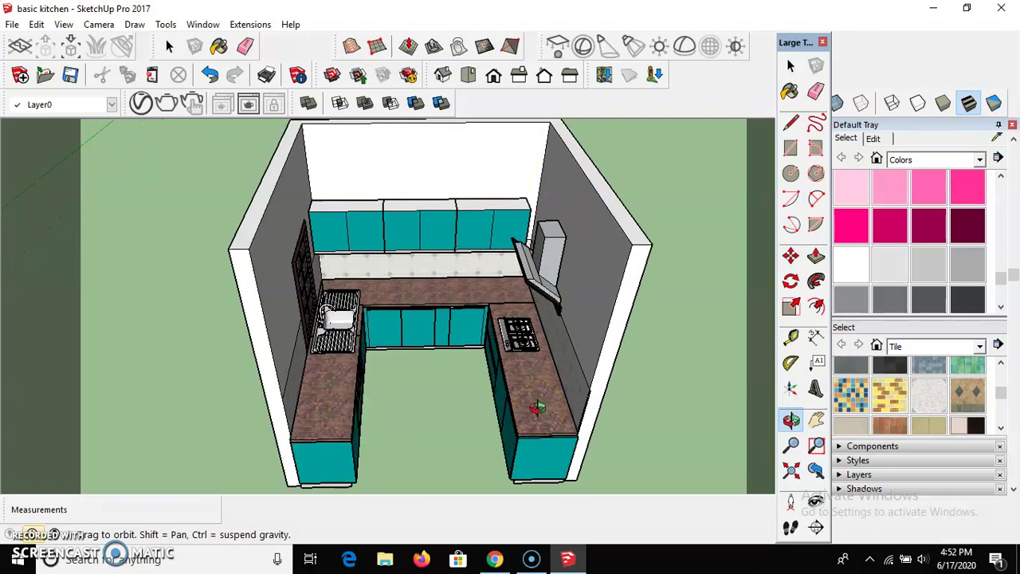